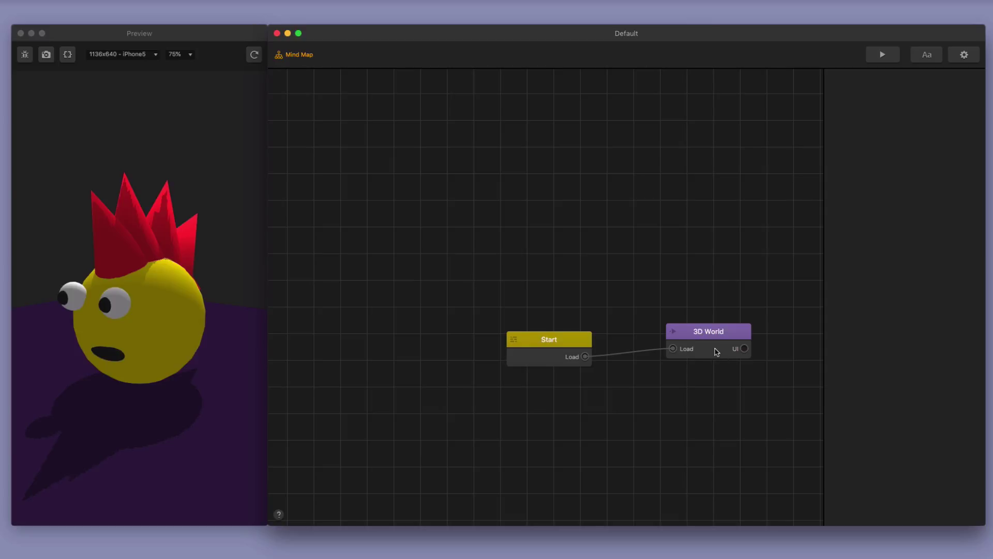
Select and slightly nudge the 3D World node to show its model properties (gravity 0, -9.8, 0)
drag(716, 352, 708, 358)
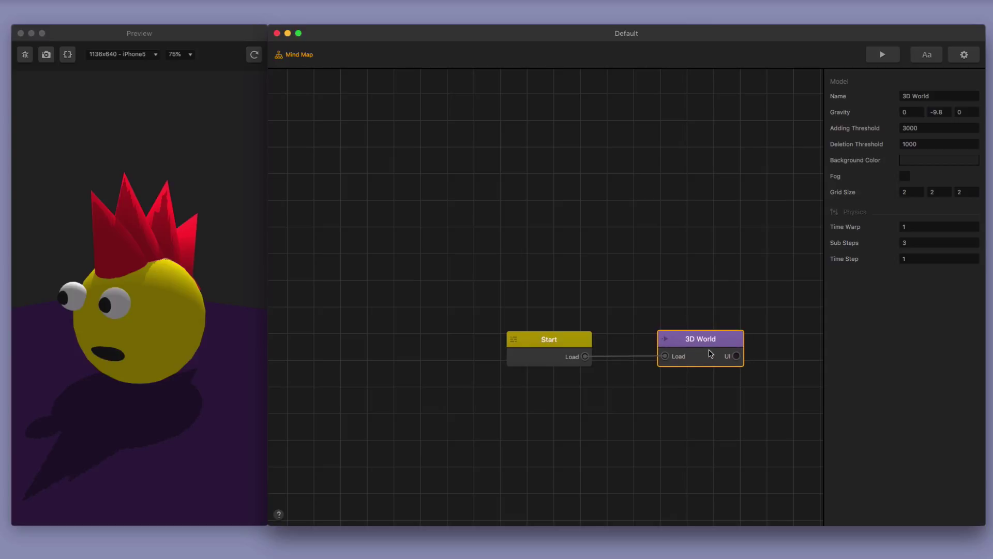
Open the 3D World scene, then zoom and orbit the view around the Spikey Hair Character
double_click(711, 354)
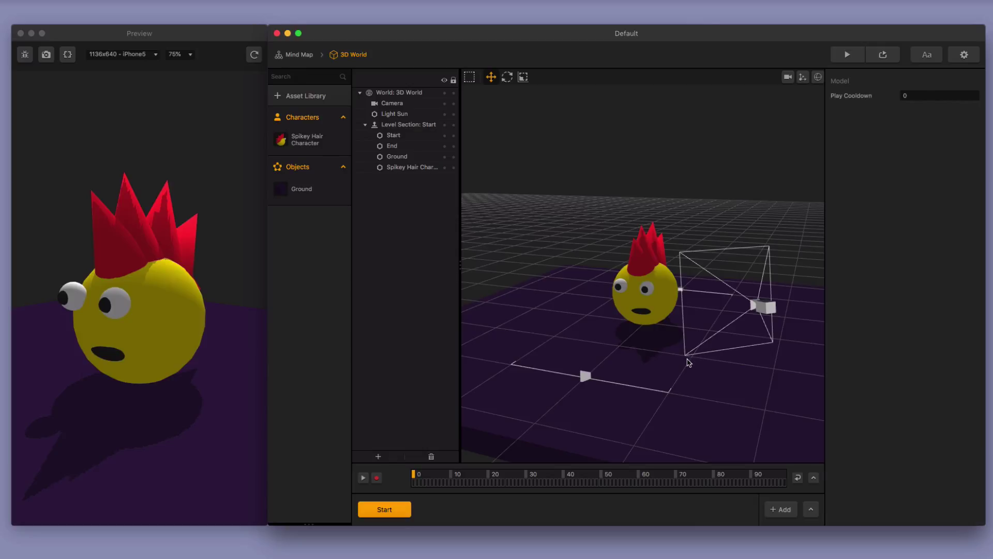
scroll(675, 343, up, 8)
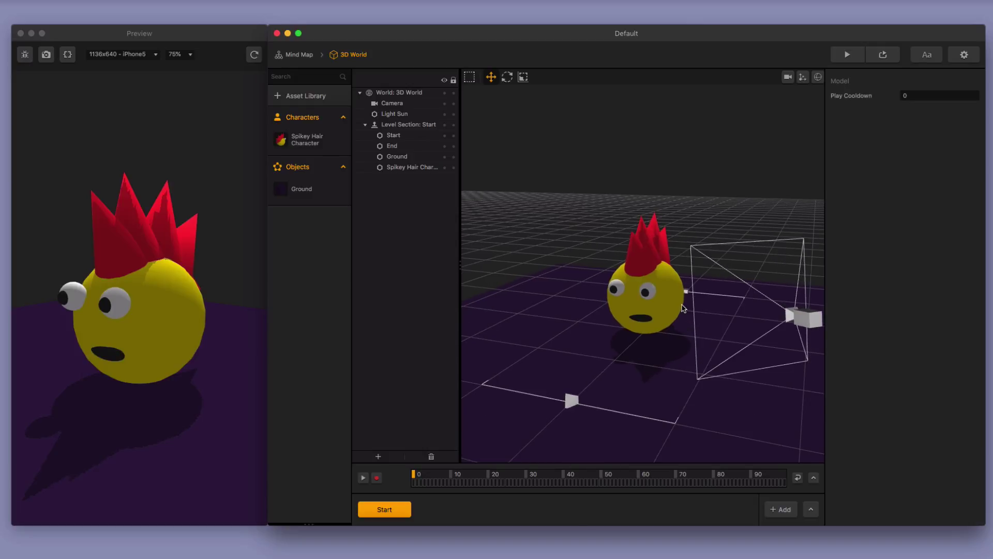
mouse_move(682, 306)
middle_down()
mouse_move(657, 315)
mouse_move(675, 317)
middle_up()
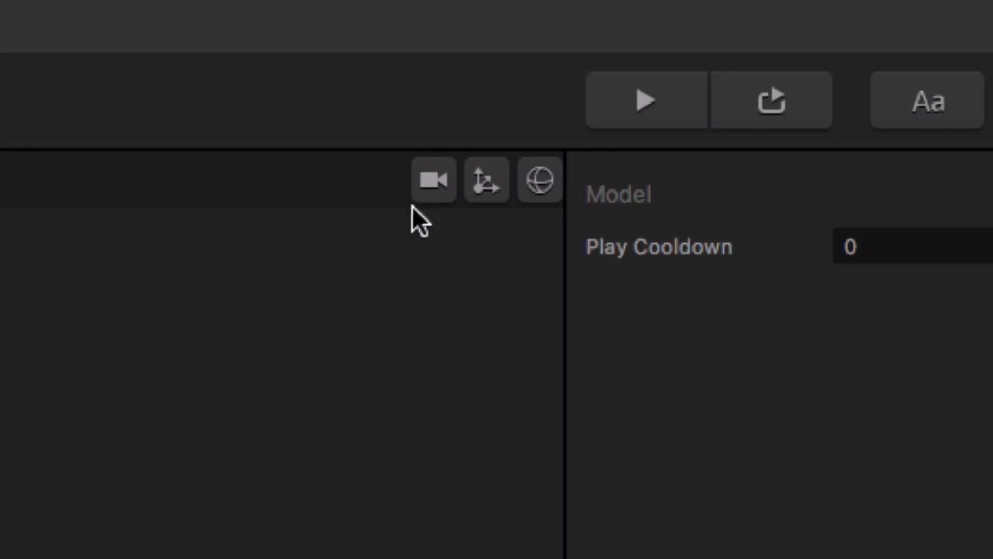
Look through the game camera and rotate it to see the character side-on
click(433, 192)
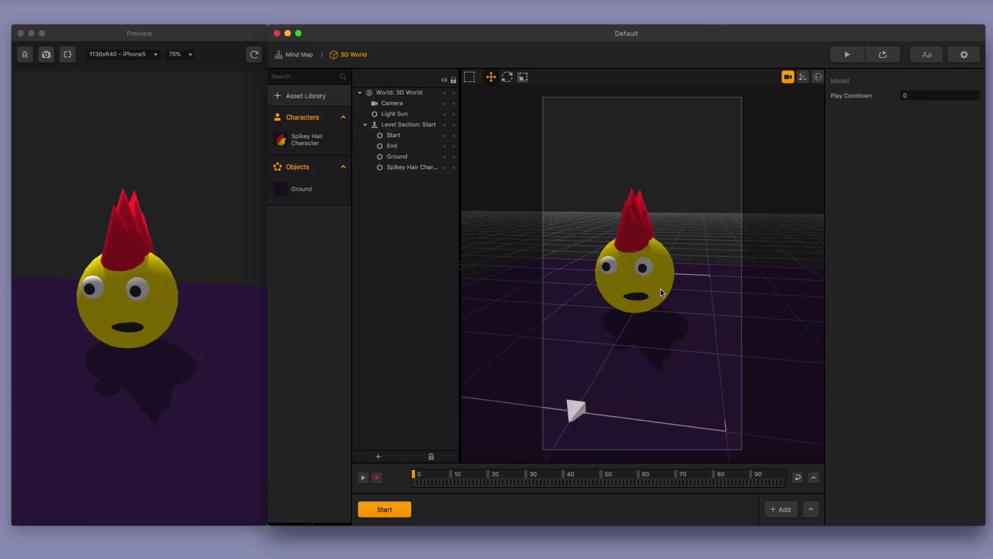
drag(642, 296, 613, 295)
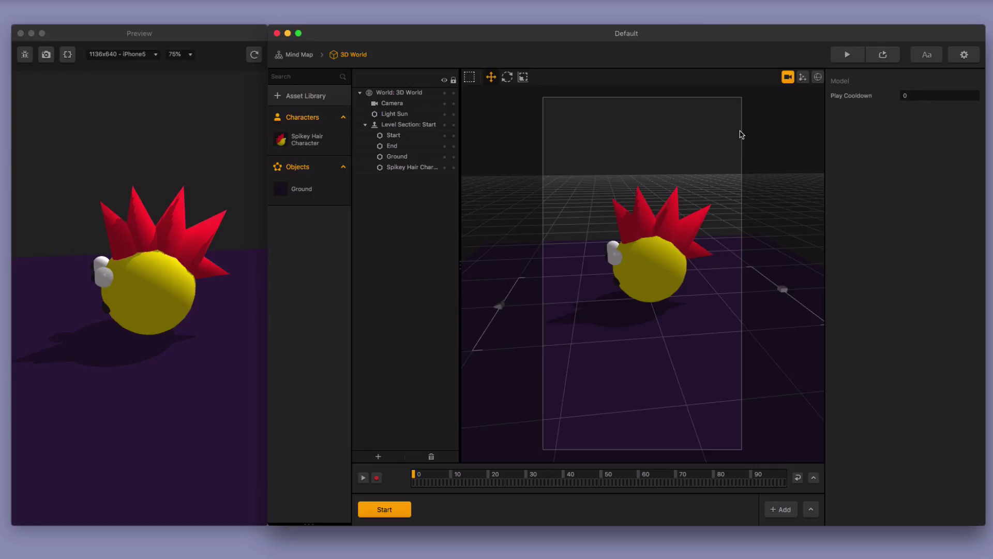
Leave camera view and duplicate the Spikey Hair Character asset with Cmd+D
click(787, 77)
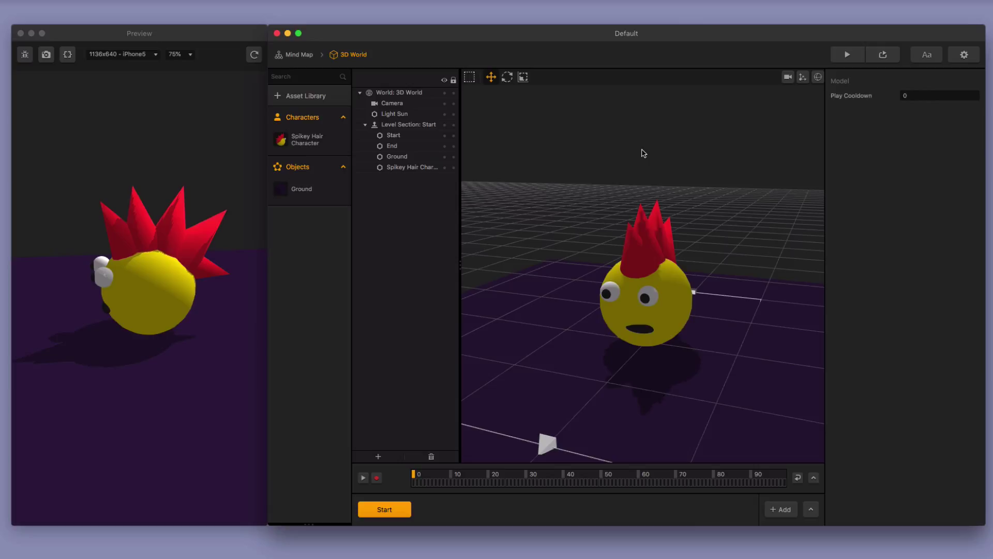
click(301, 140)
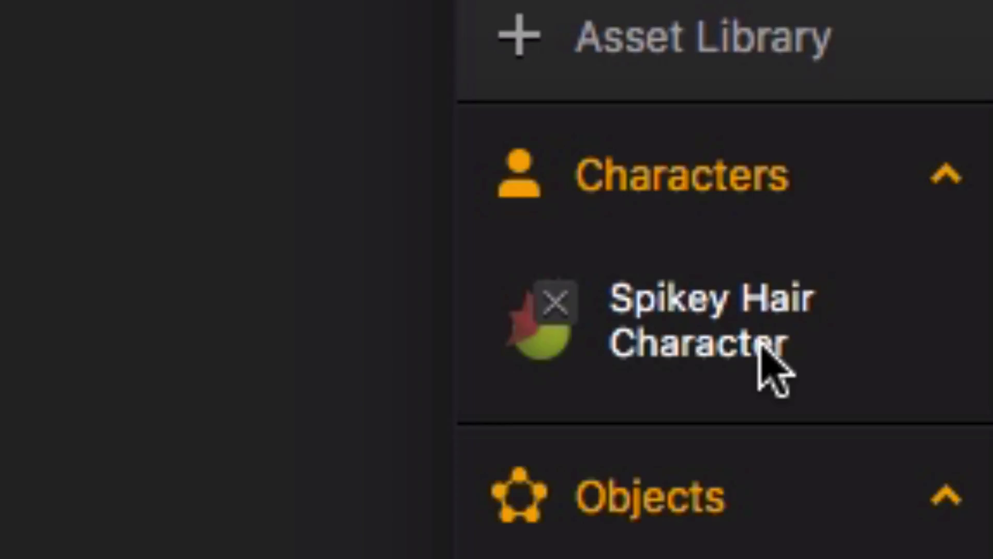
key(super+d)
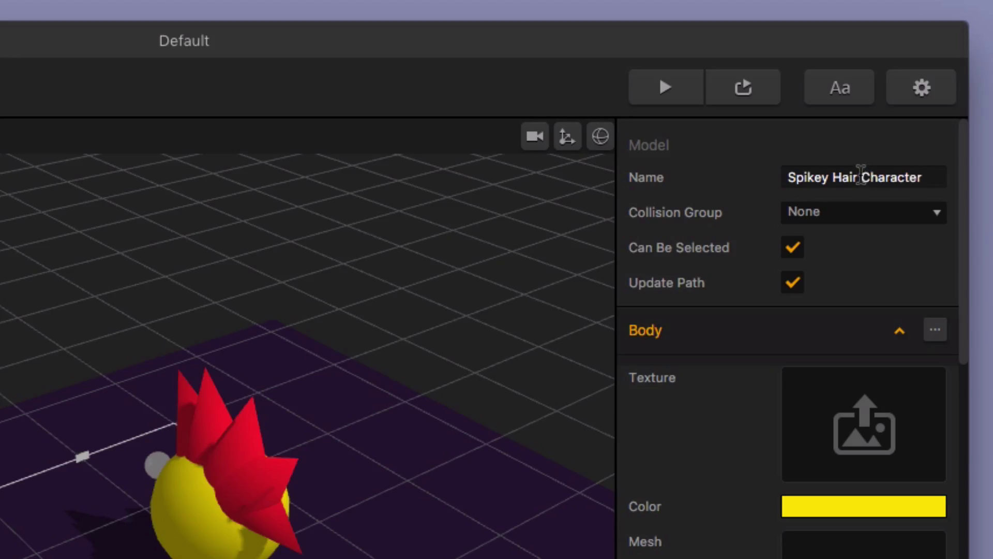
Rename the duplicated character to 'Blue Hair Character'
drag(860, 177, 784, 177)
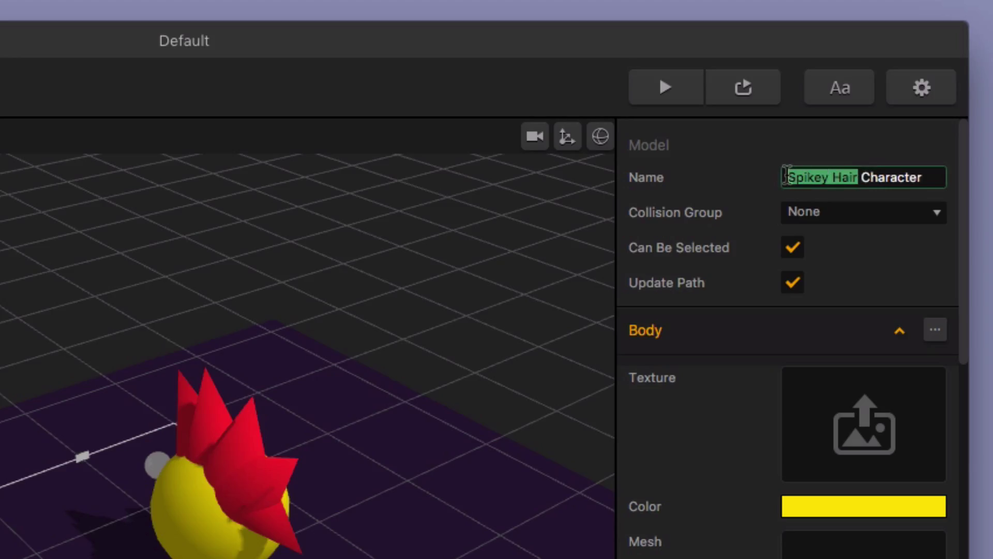
text(Blue A)
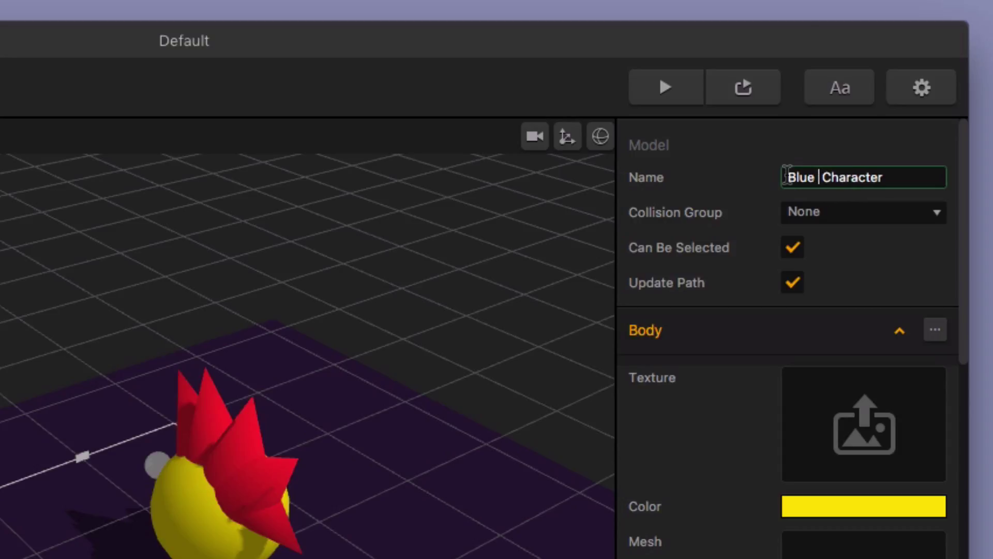
key(BackSpace)
text(Hair)
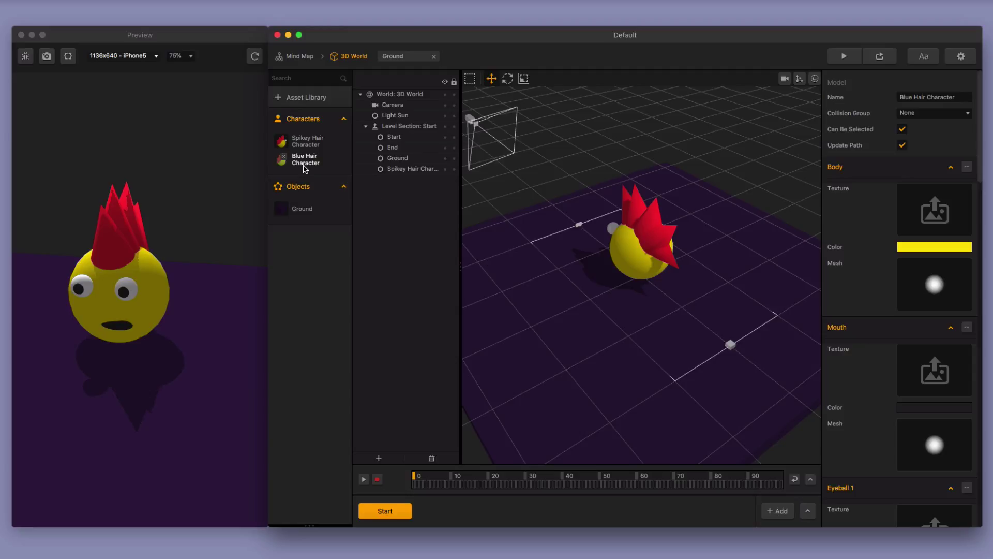
Place the Blue Hair Character in the level and slide both characters along X side by side
drag(305, 166, 579, 277)
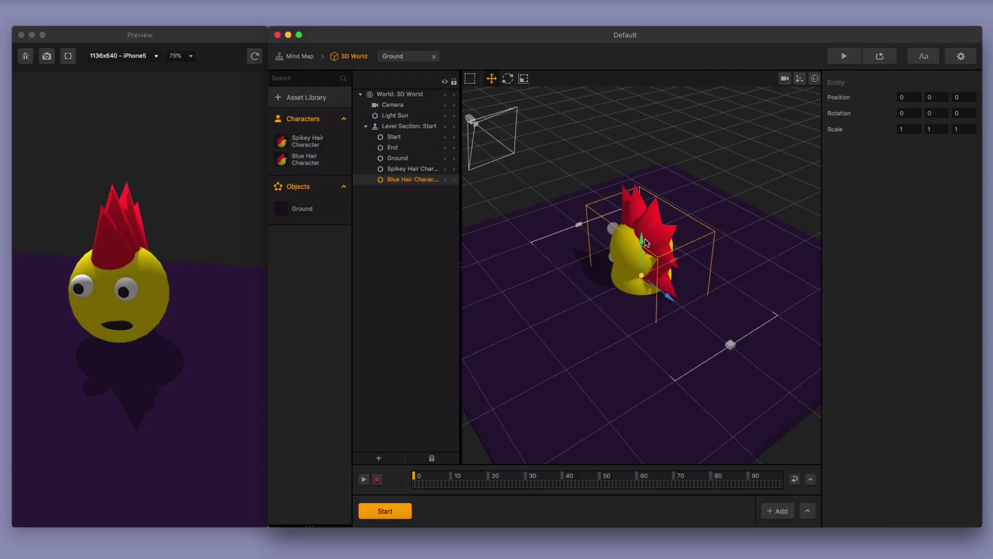
drag(641, 244, 612, 261)
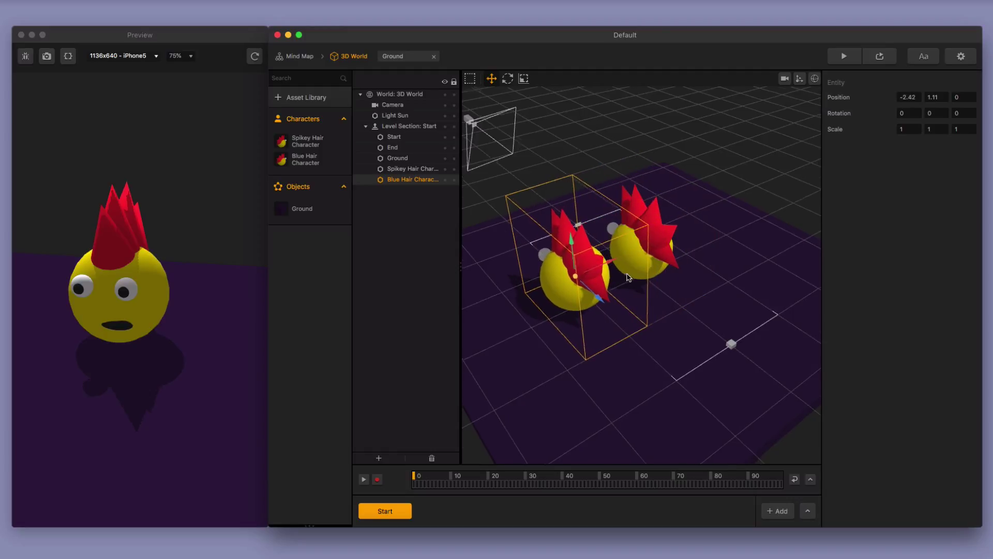
key(f)
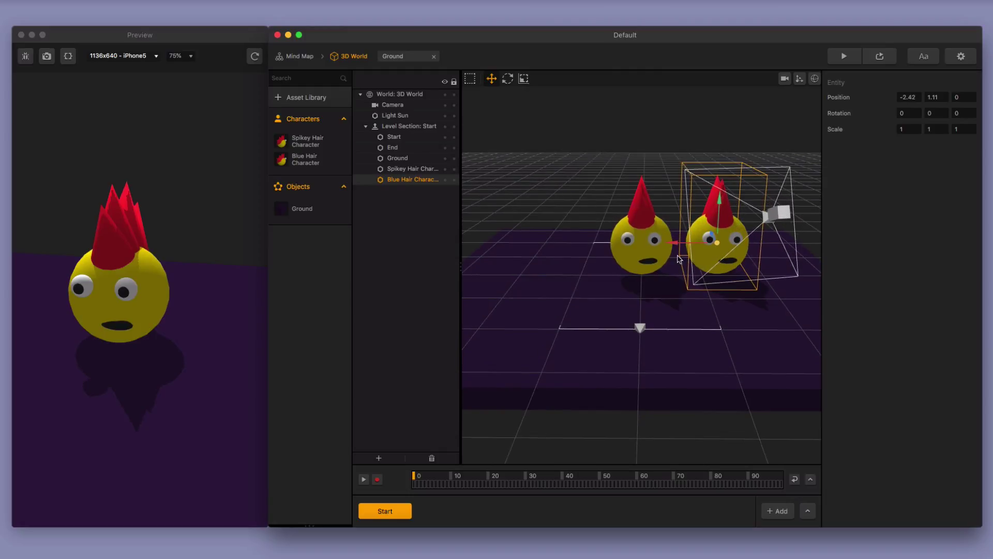
click(639, 257)
drag(611, 249, 569, 249)
click(712, 257)
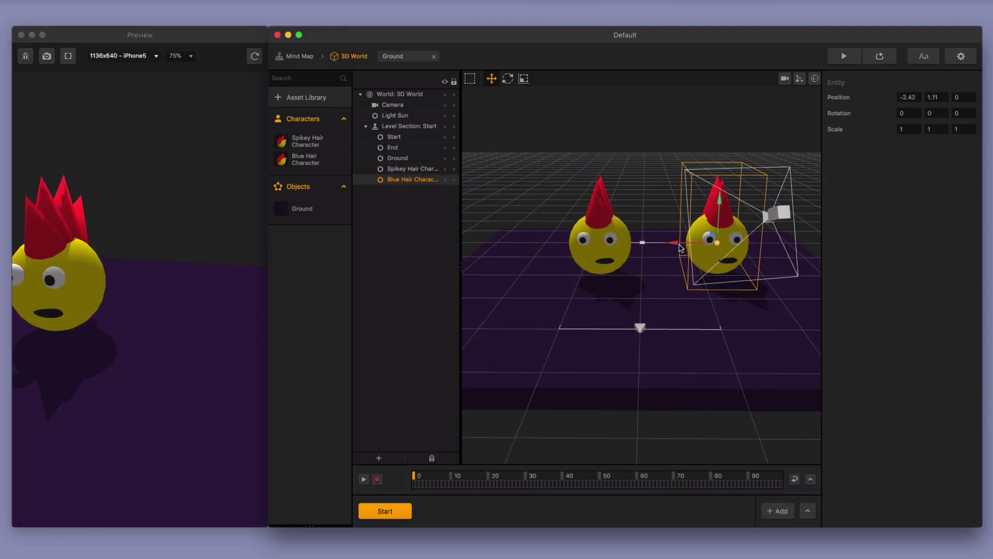
drag(680, 248, 641, 248)
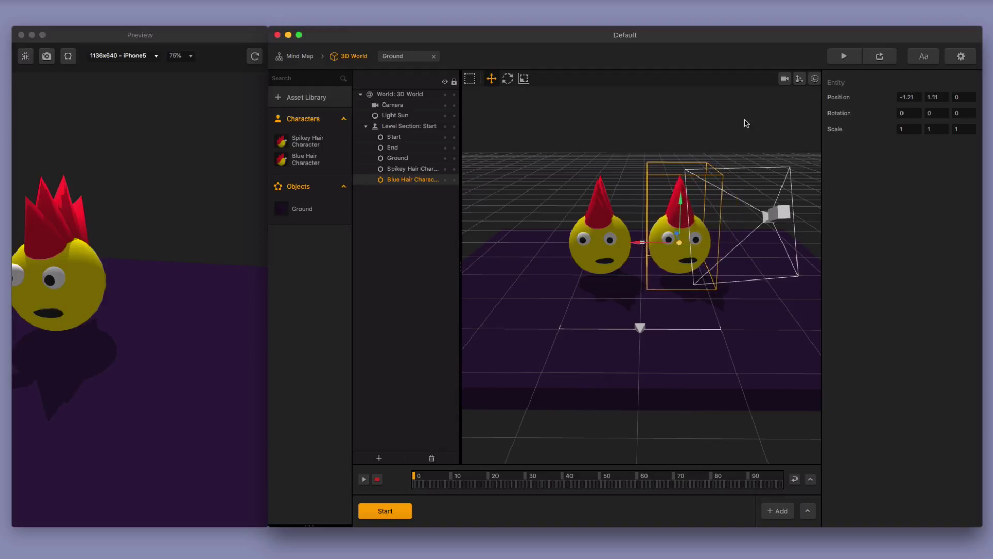
Reframe the game camera on both characters and refresh the preview
click(785, 79)
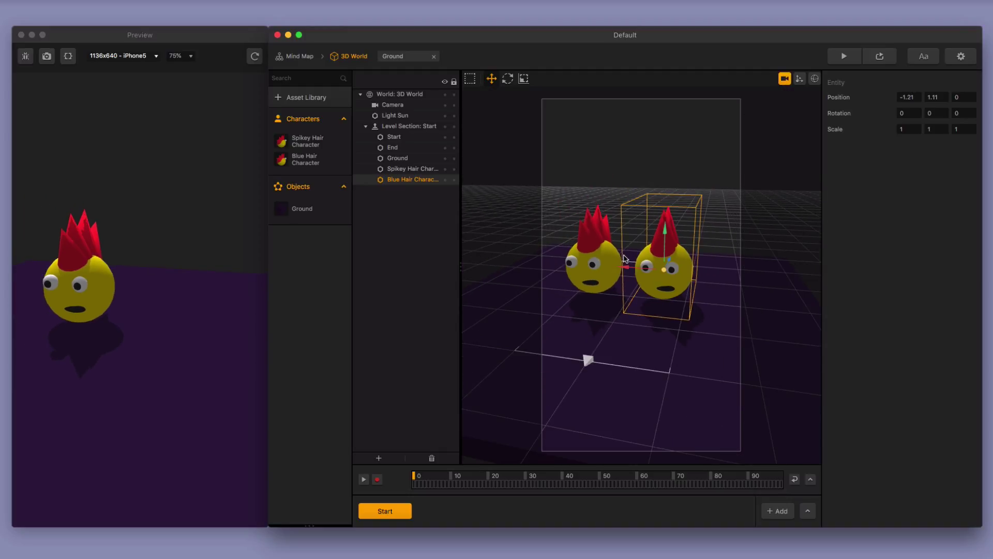
mouse_move(626, 257)
middle_down()
mouse_move(606, 258)
mouse_move(612, 265)
middle_up()
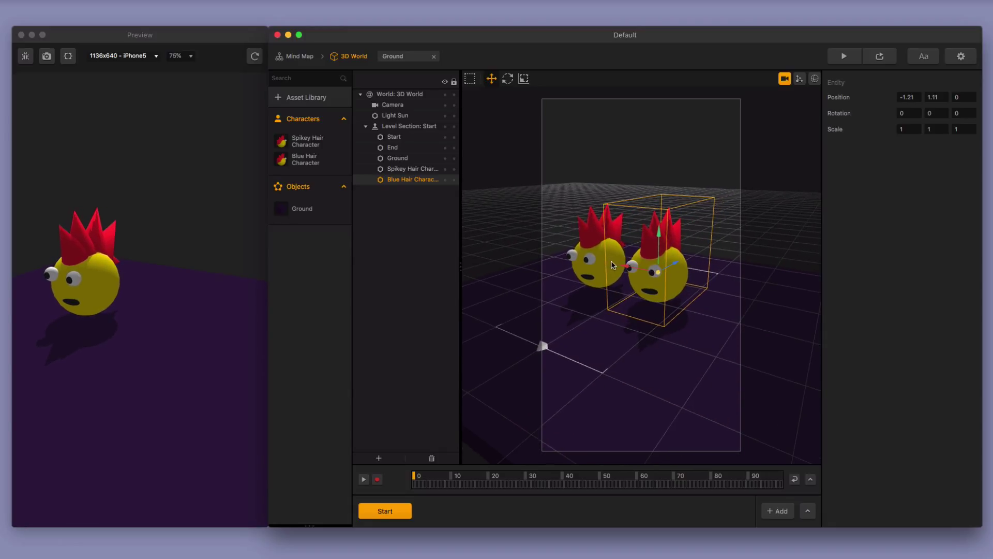
click(784, 78)
click(253, 55)
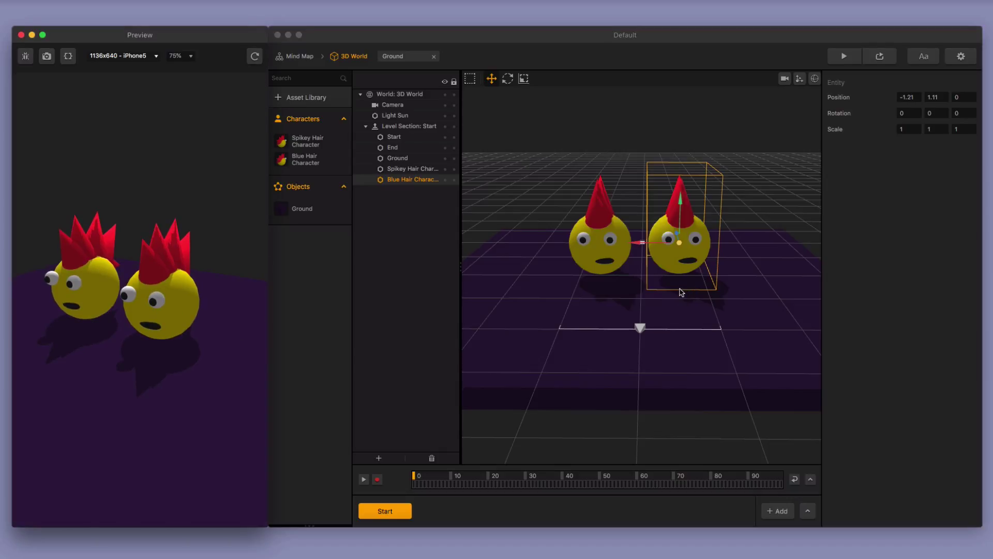
Open the Blue Hair Character's parts graph and select the Eyeball 1 part
double_click(313, 163)
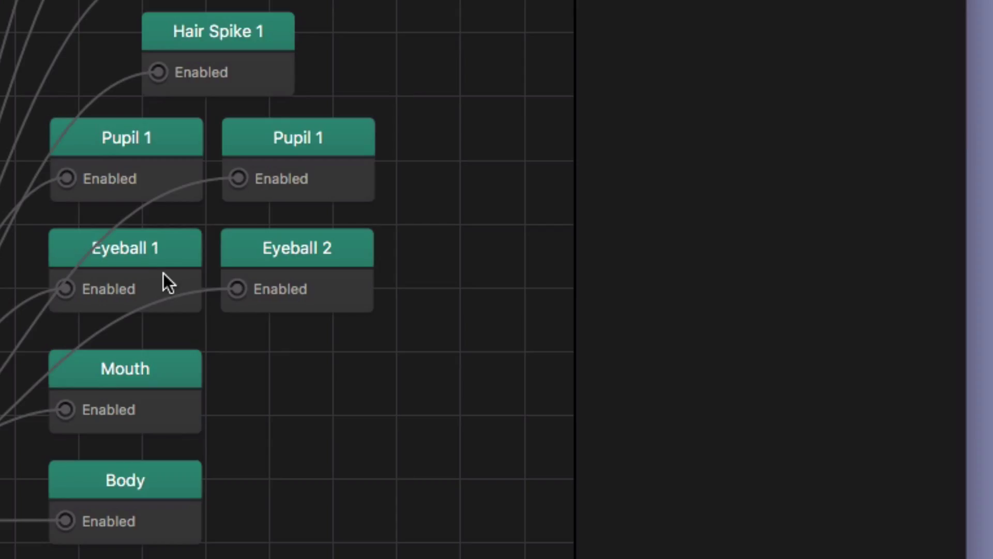
click(649, 359)
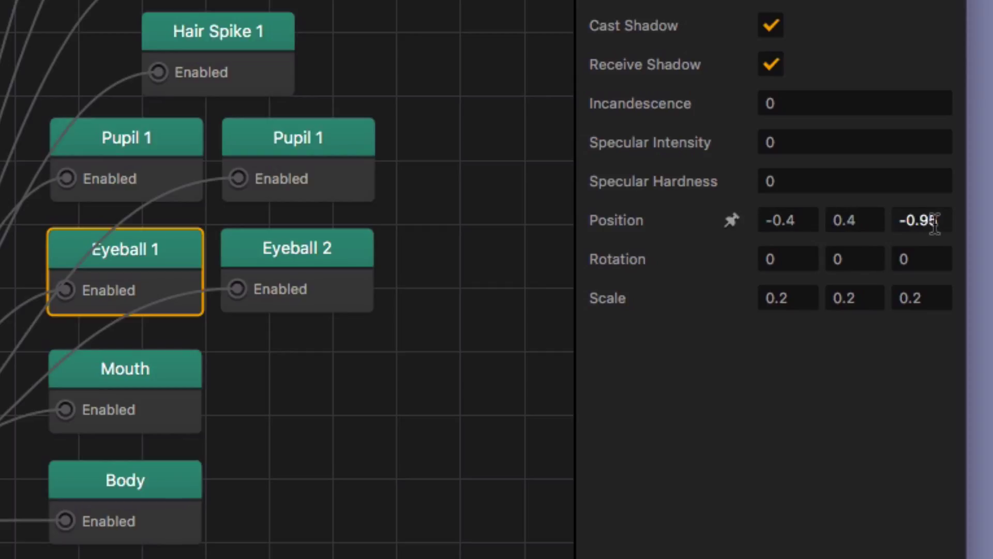
key(Return)
Change Eyeball 1's Position Z from -0.95 to -0.80 and refresh the preview
click(938, 218)
click(940, 219)
key(BackSpace)
key(BackSpace)
text(80)
key(Return)
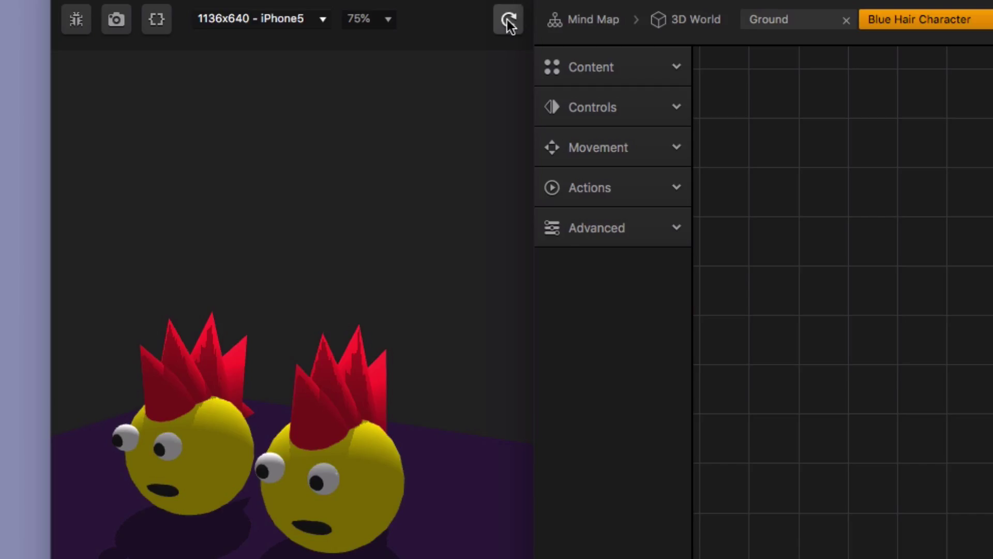
click(255, 57)
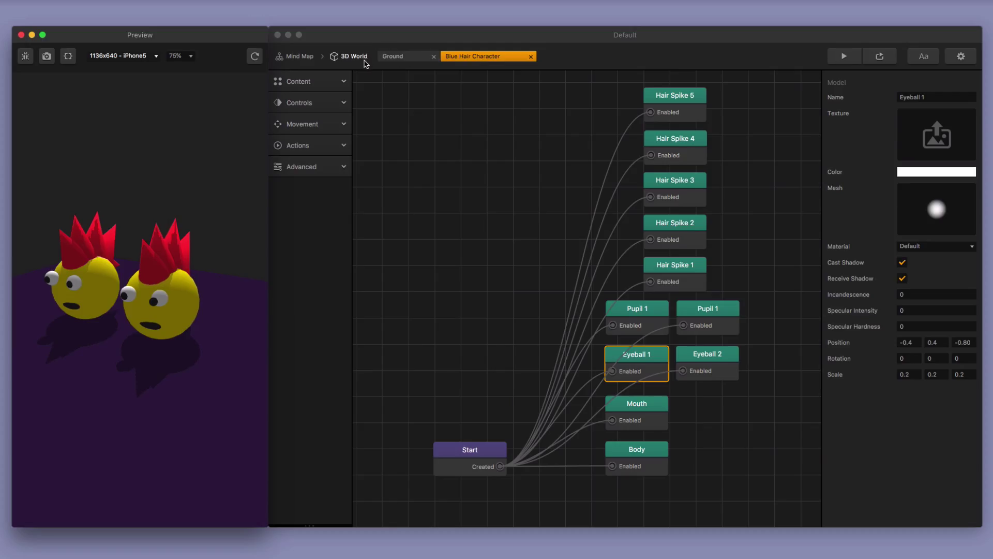
Back in the 3D World, swing the game camera until the Blue Hair Character faces it
click(365, 61)
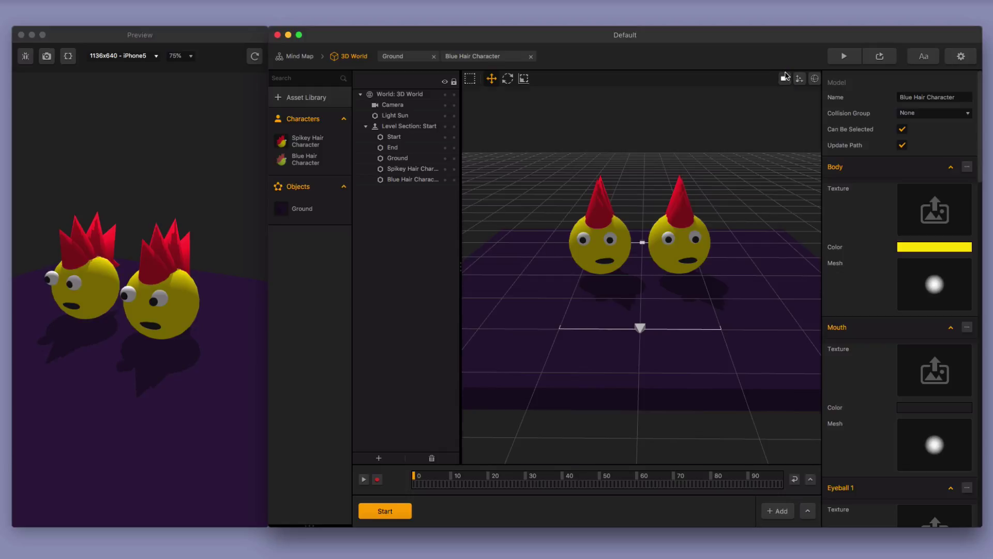
click(785, 78)
scroll(696, 280, up, 5)
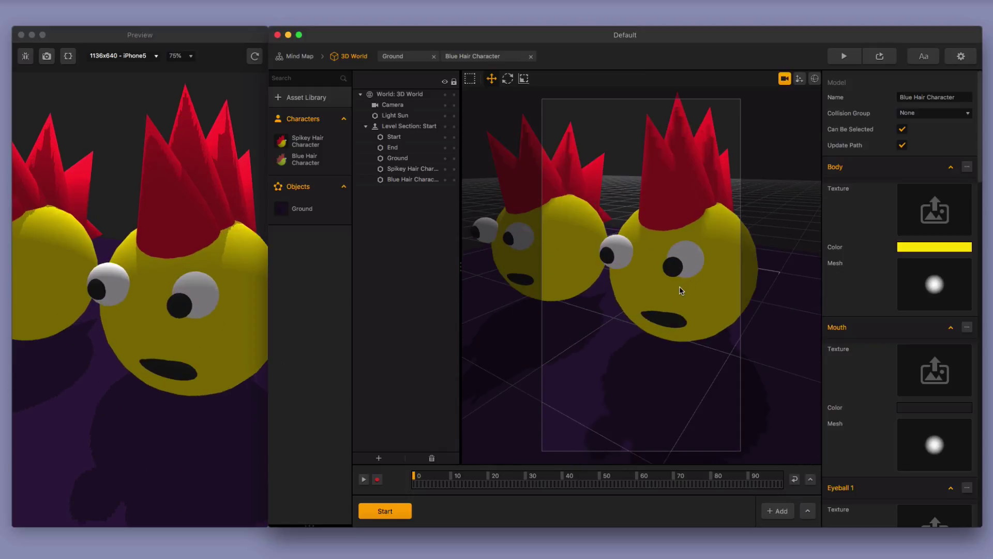
scroll(678, 288, down, 3)
scroll(683, 293, up, 3)
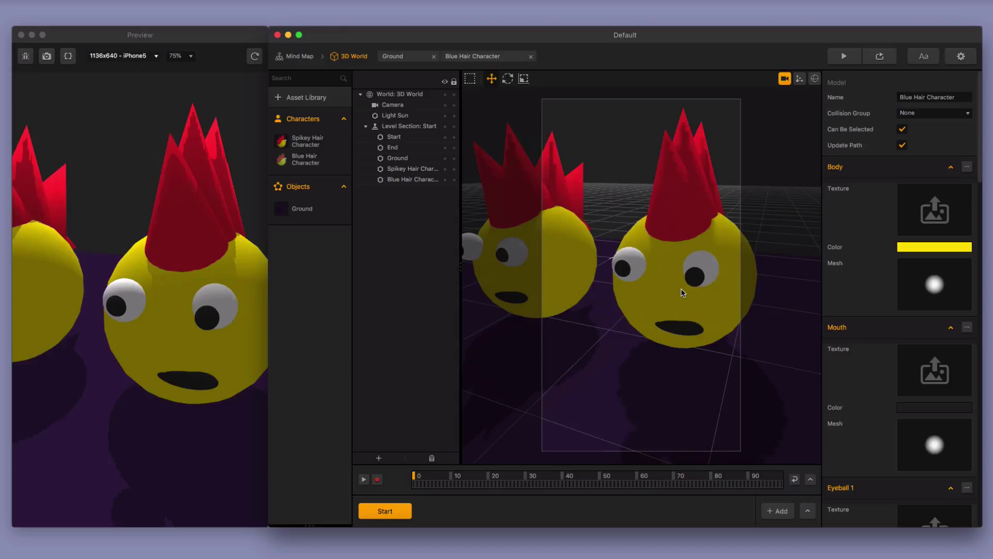
scroll(672, 290, left, 5)
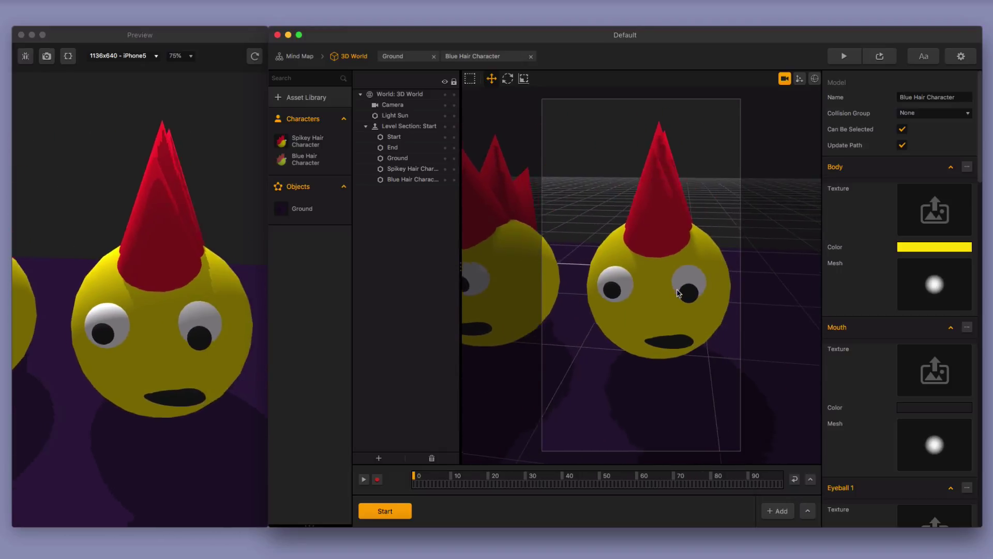
scroll(678, 293, left, 5)
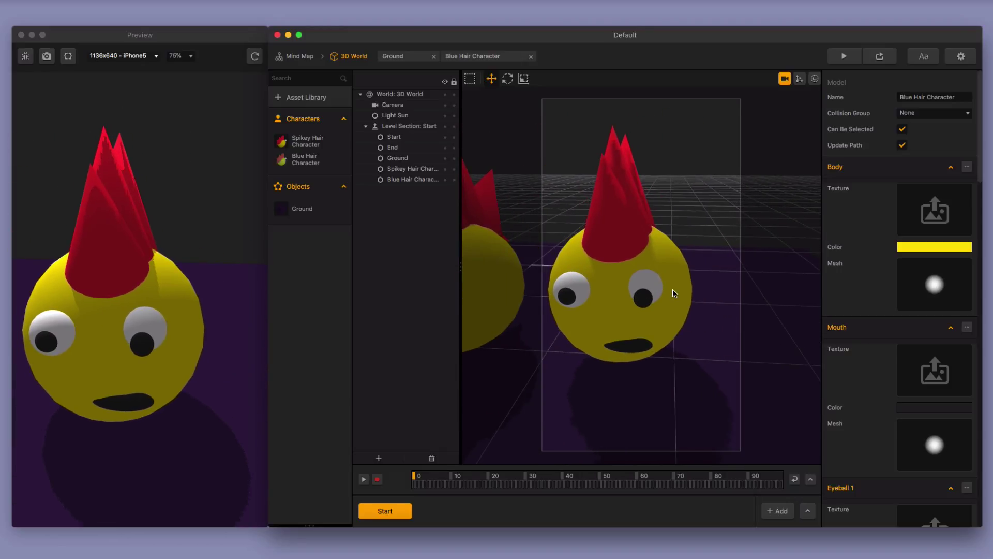
scroll(674, 293, right, 5)
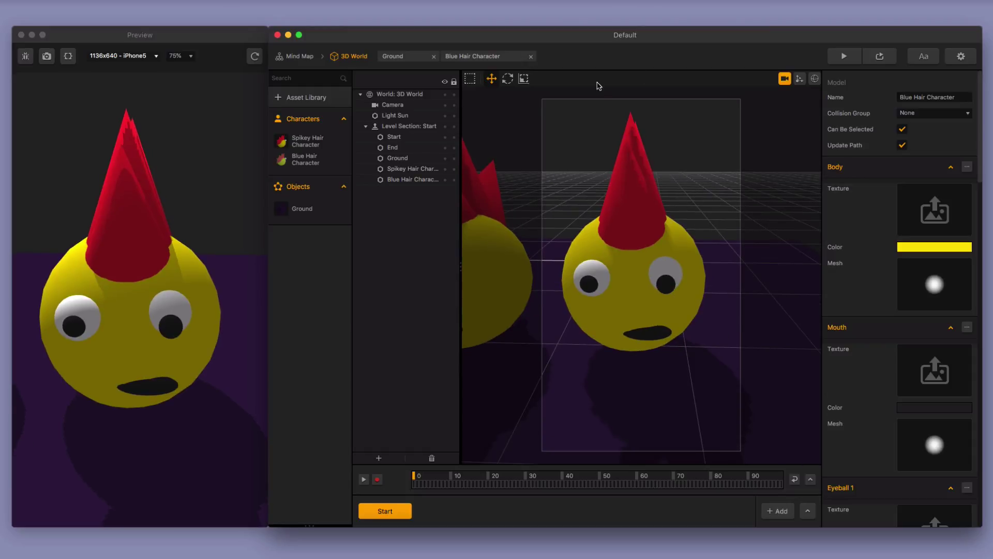
click(783, 77)
Set Eyeball 2's Position Z to -0.80 on the Blue Hair Character and refresh the preview
double_click(306, 159)
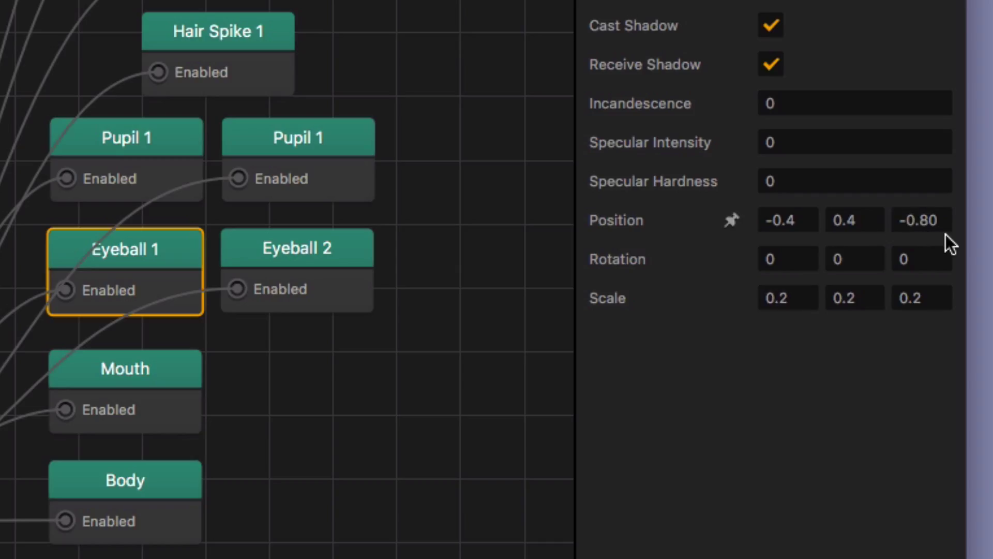
click(283, 244)
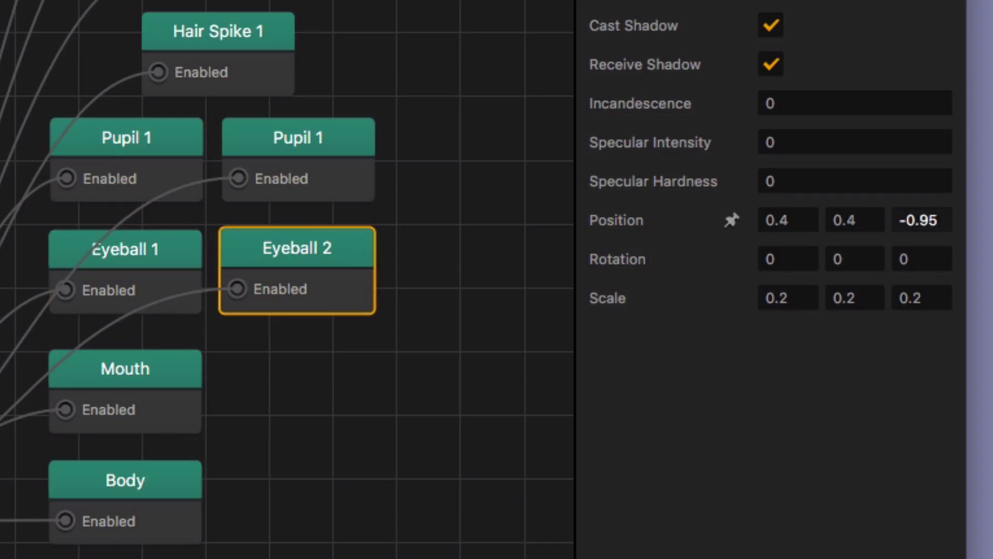
click(951, 220)
key(BackSpace)
key(BackSpace)
text(80)
click(895, 463)
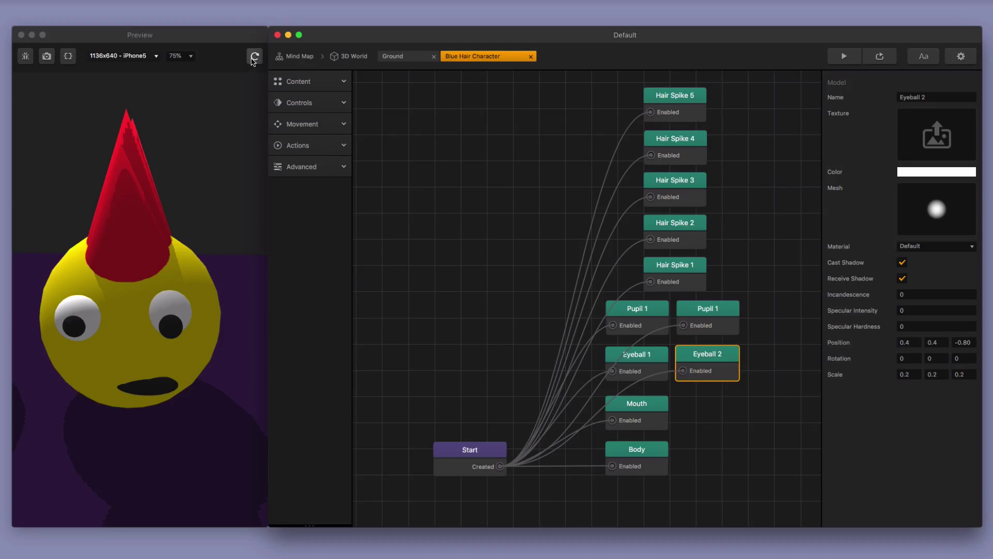
click(254, 56)
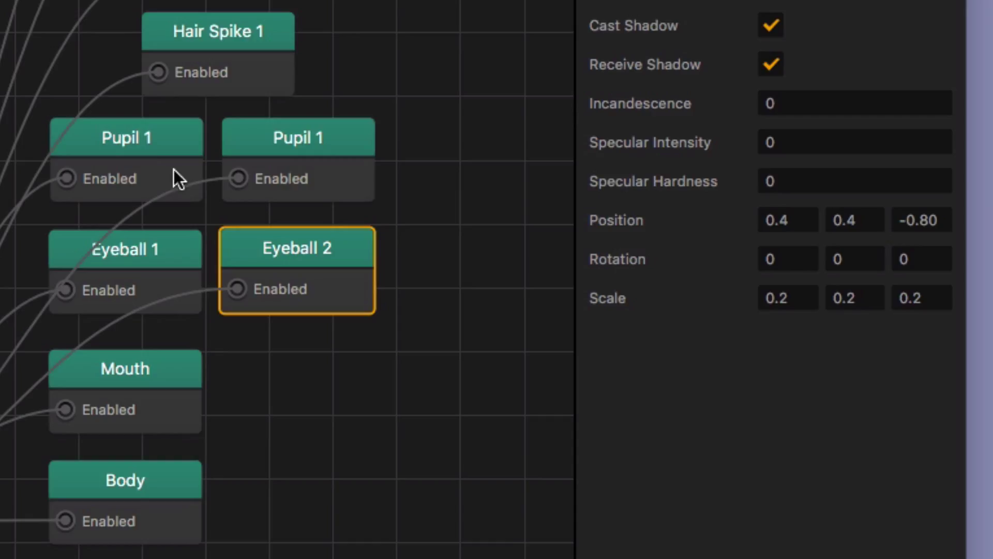
Set both Pupil 1 parts' Position Z to -1 and refresh the preview
click(648, 313)
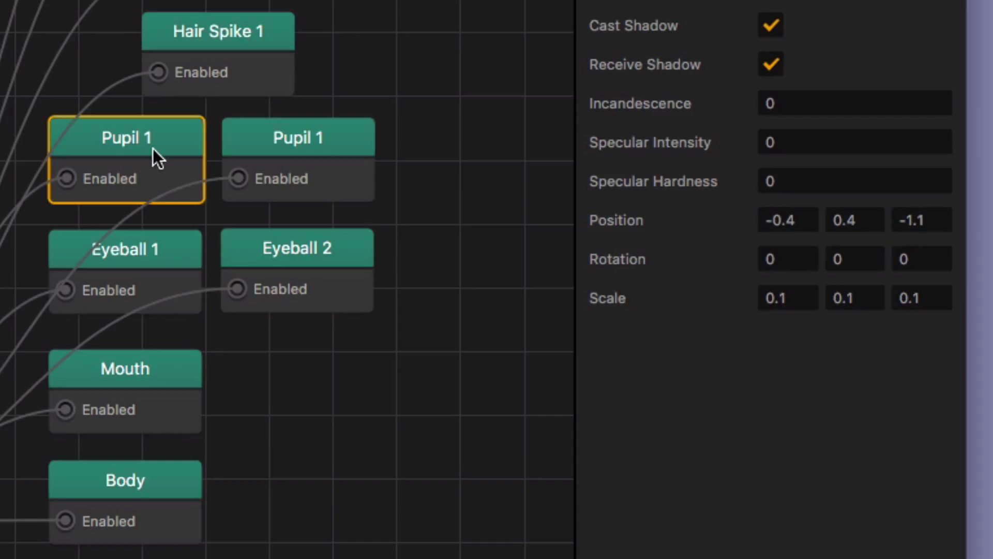
click(938, 221)
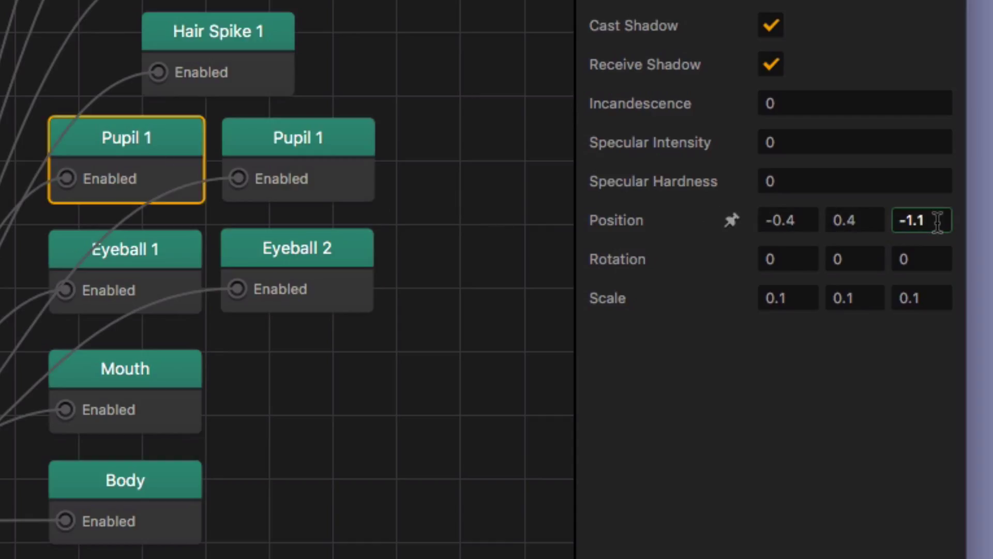
key(BackSpace)
click(332, 178)
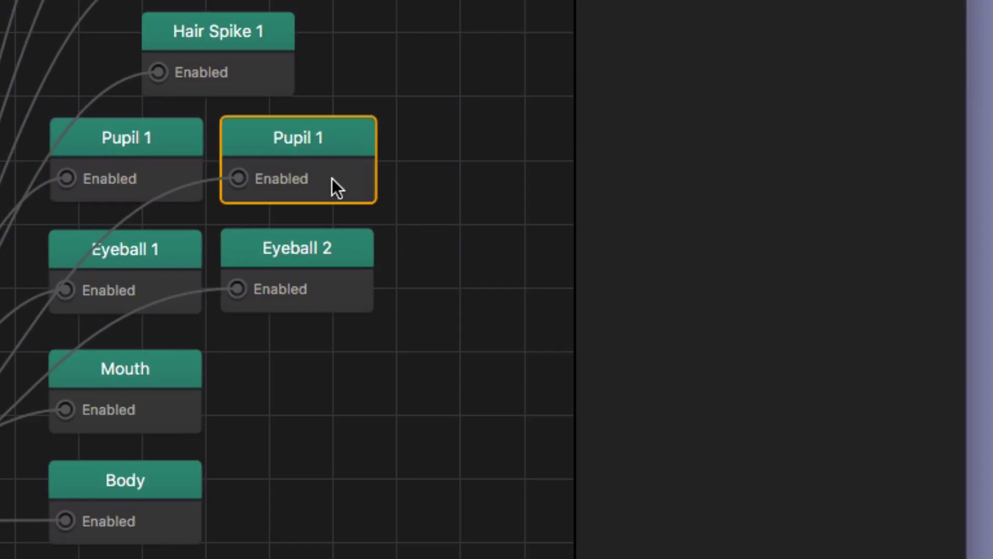
click(926, 224)
key(BackSpace)
key(BackSpace)
key(BackSpace)
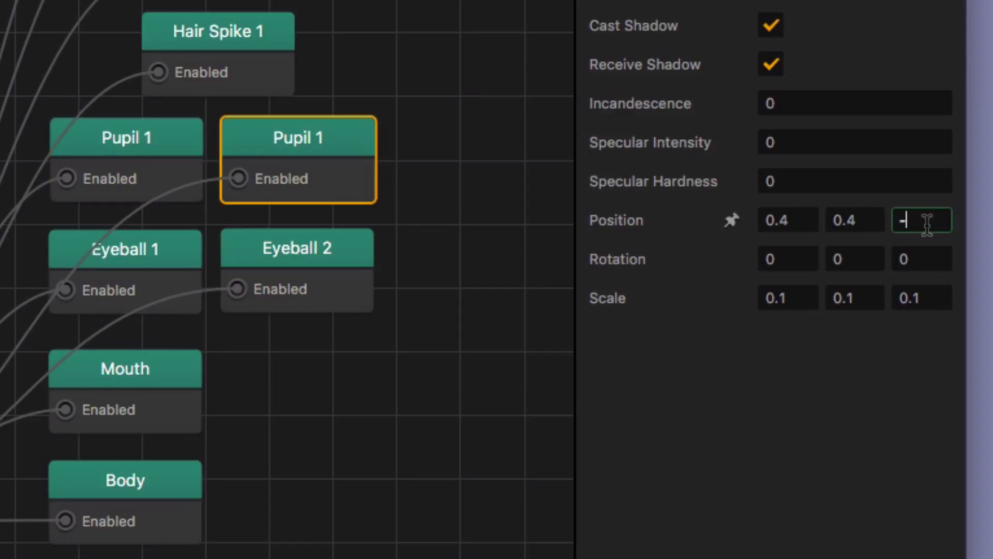
key(Return)
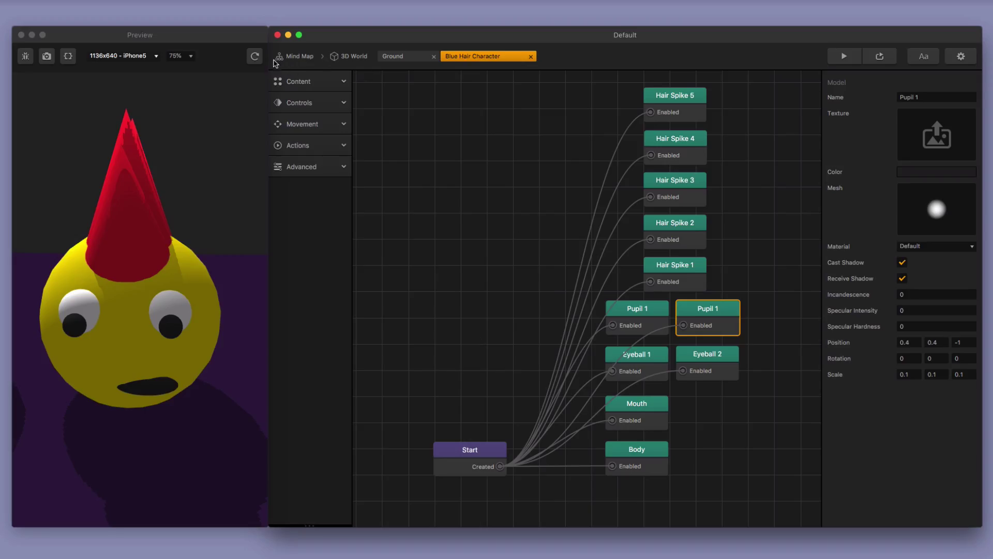
click(255, 57)
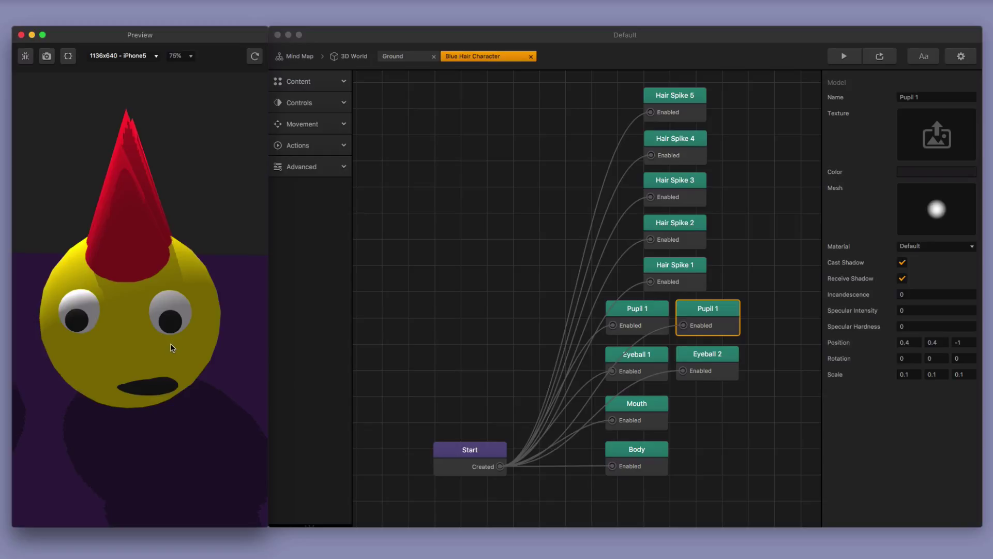
Orbit the game camera around both characters to check the eyes, then reopen the Blue Hair Character's graph
click(355, 56)
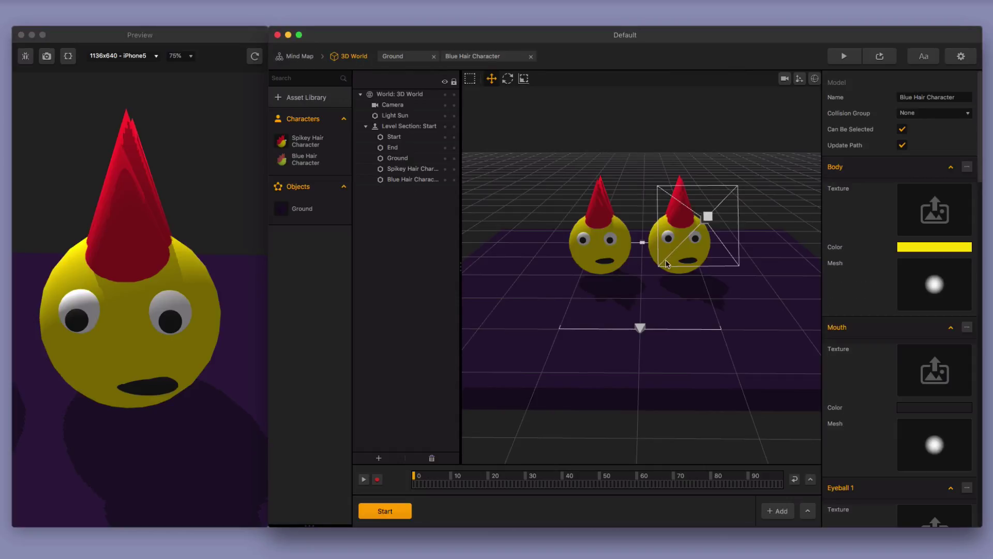
click(784, 78)
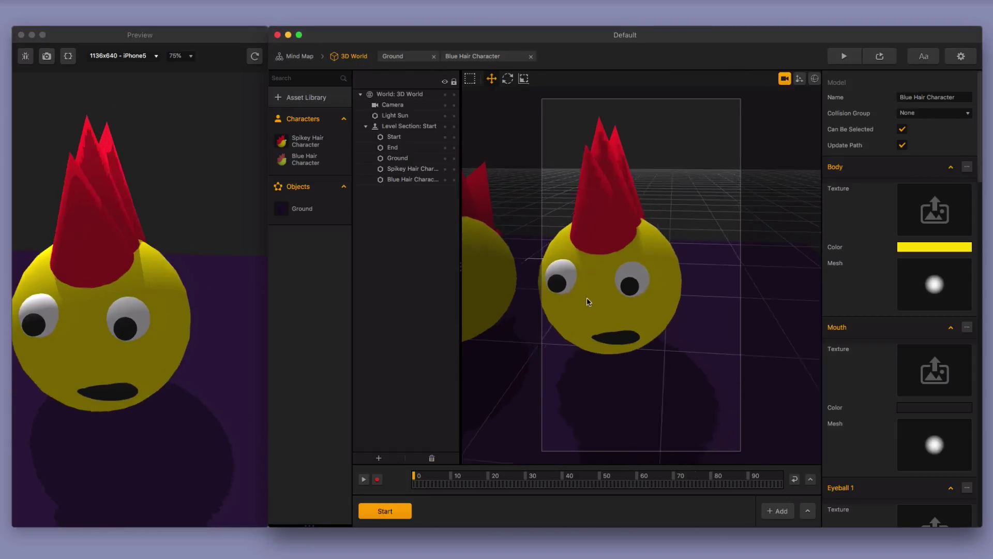
mouse_move(588, 301)
mouse_down()
mouse_move(600, 291)
mouse_move(577, 300)
mouse_move(609, 288)
mouse_move(580, 295)
mouse_move(588, 292)
mouse_up()
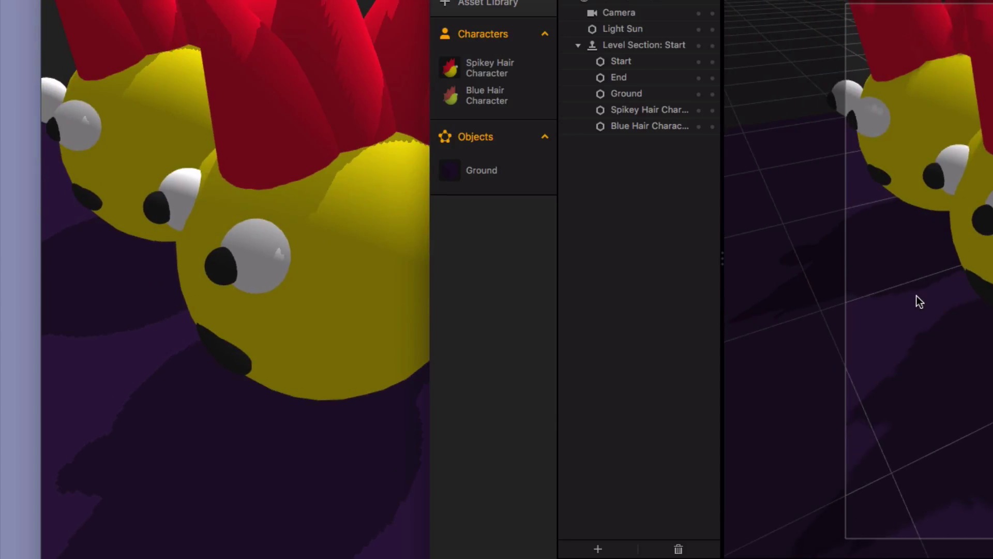
drag(916, 297, 981, 303)
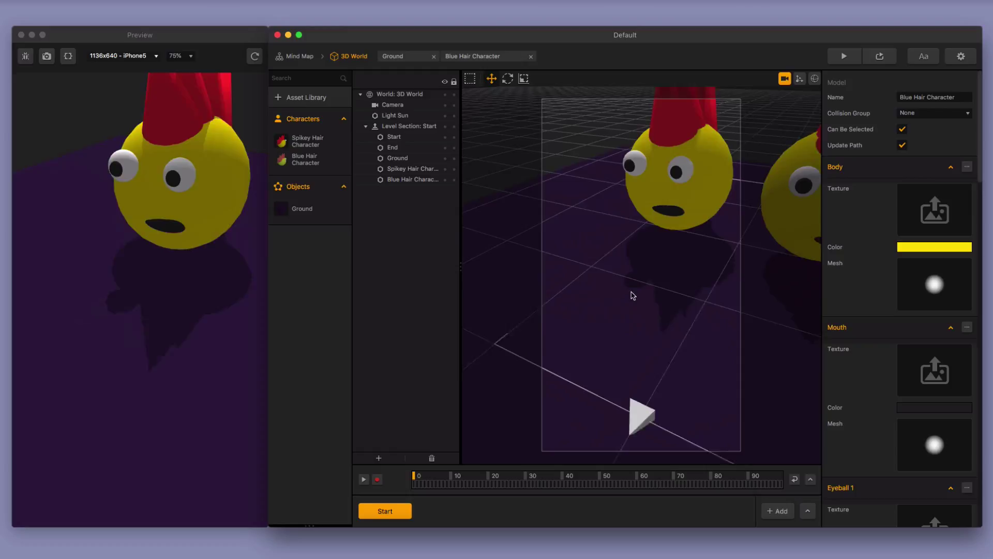
mouse_move(633, 295)
mouse_down()
mouse_move(611, 303)
mouse_move(637, 302)
mouse_move(626, 307)
mouse_up()
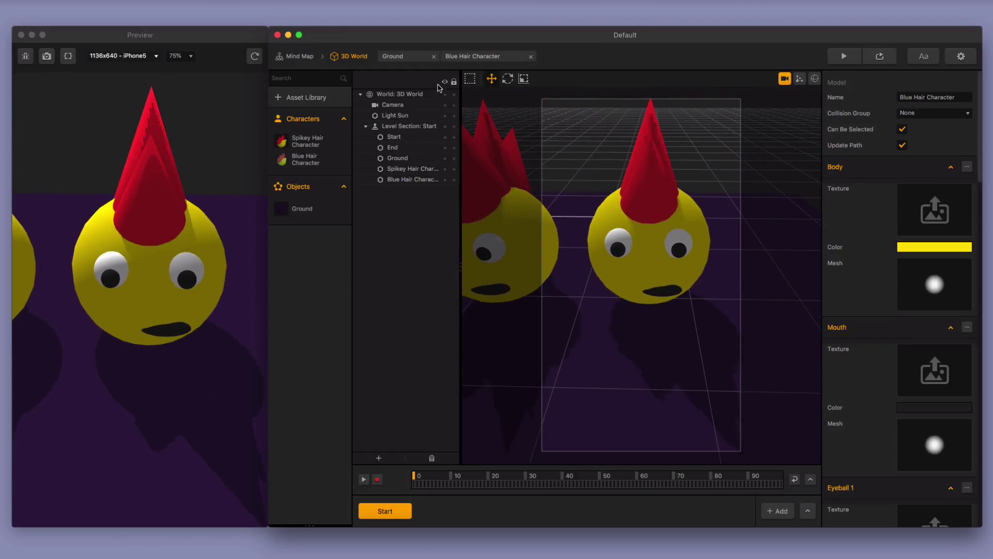
double_click(305, 159)
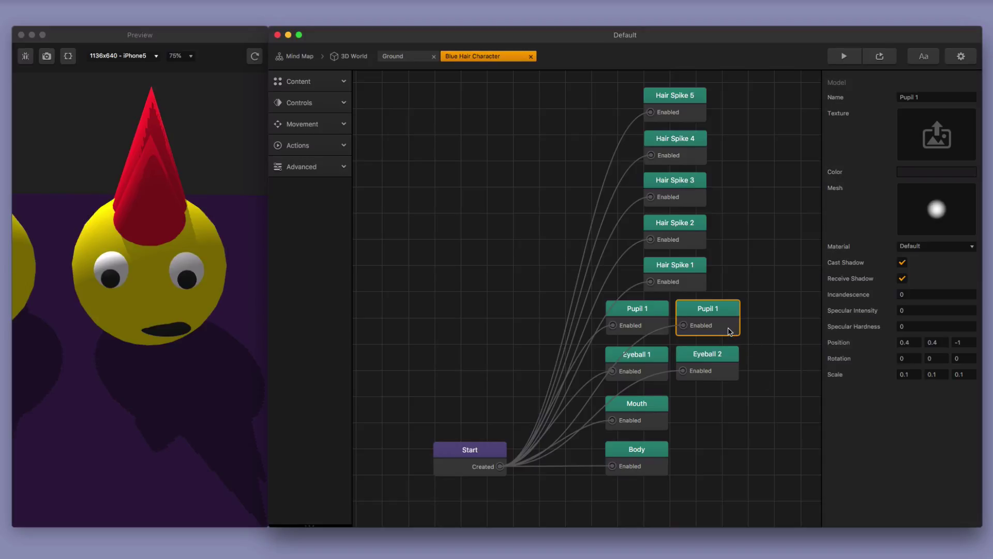
Save the project to the Desktop under a new Blue Hair Character name
key(super+s)
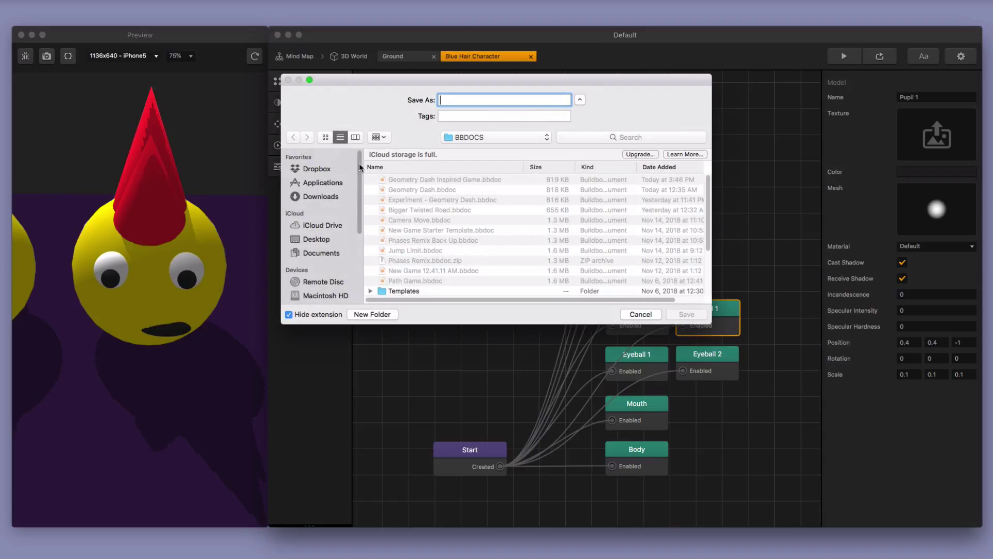
click(317, 239)
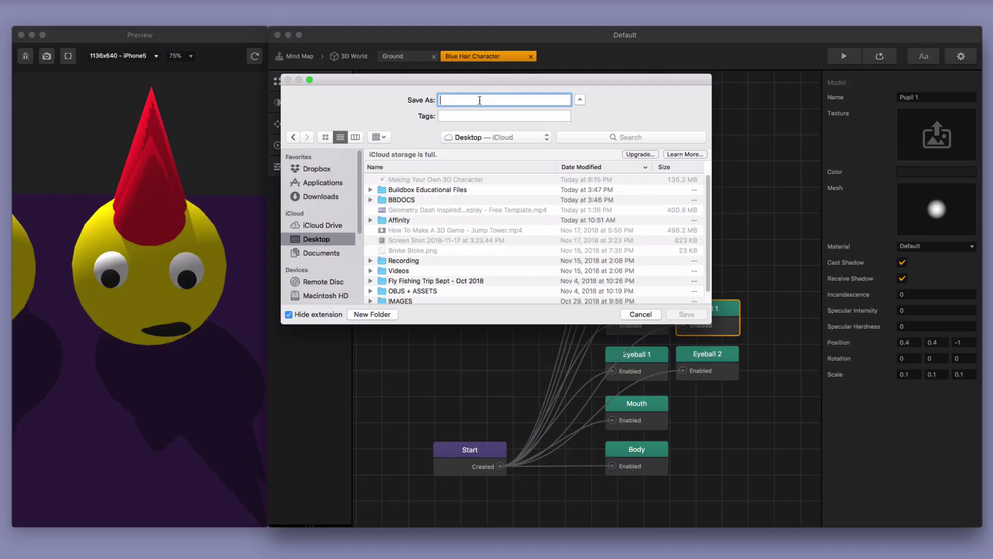
text(Blue Hair Character)
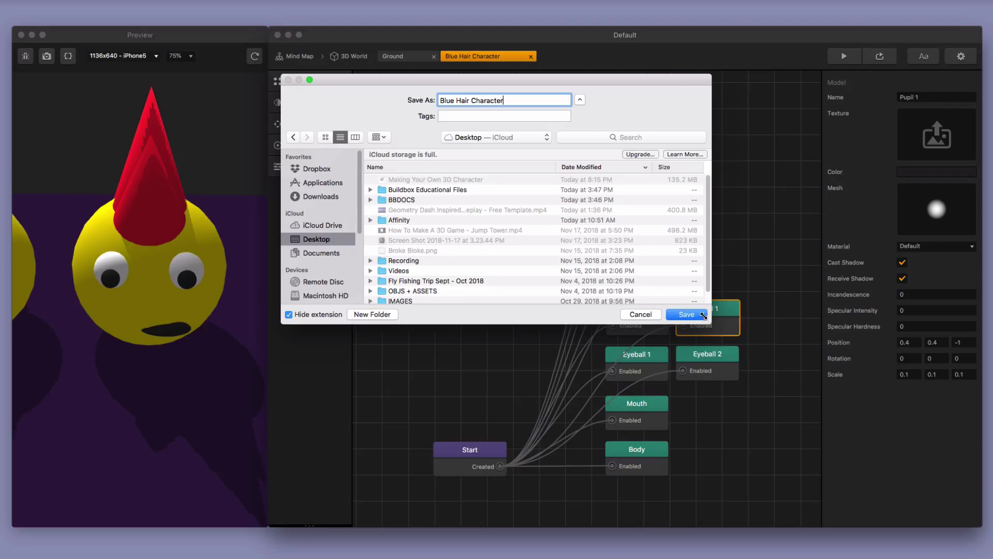
click(702, 314)
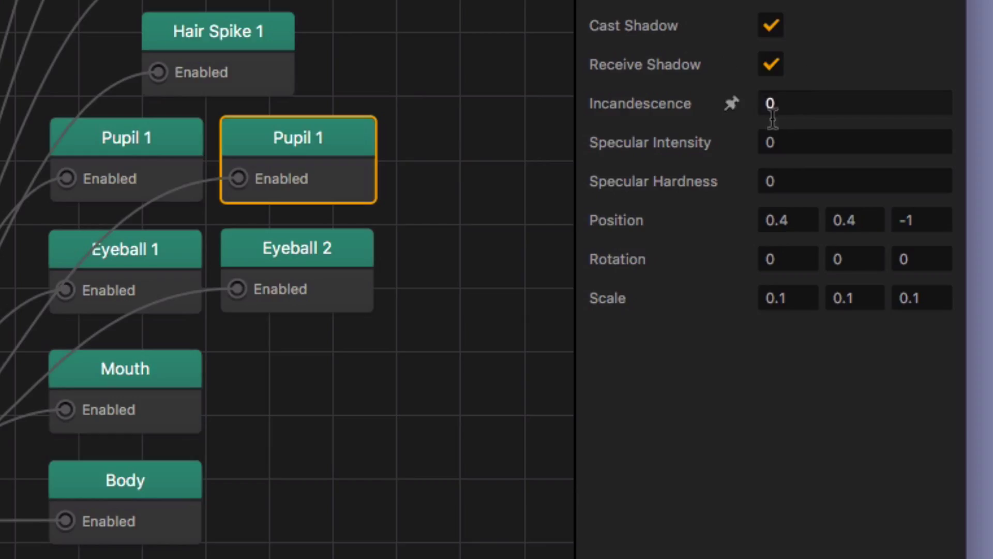
Set the right Pupil 1's Position Z to -.95, checking it in the Preview
click(937, 221)
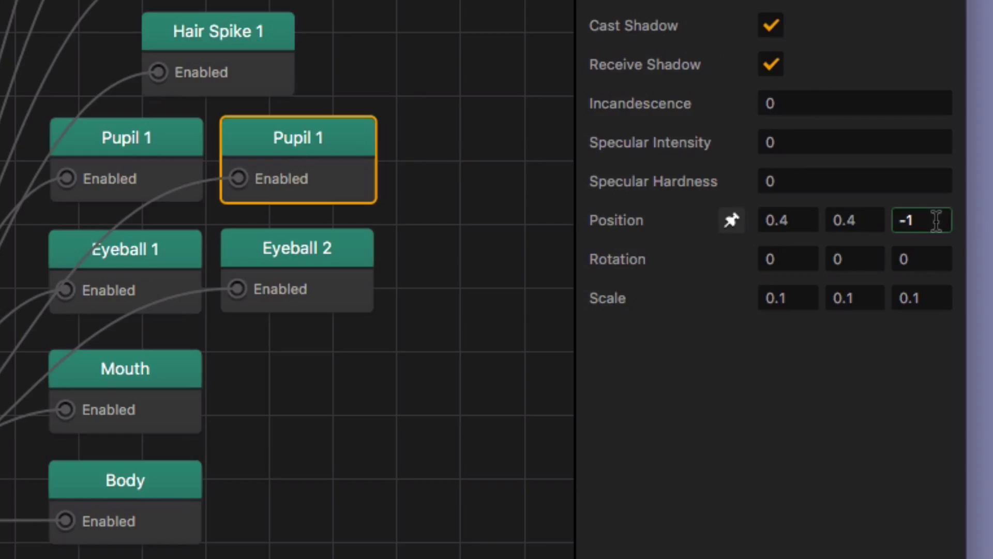
key(BackSpace)
text(.9)
key(Return)
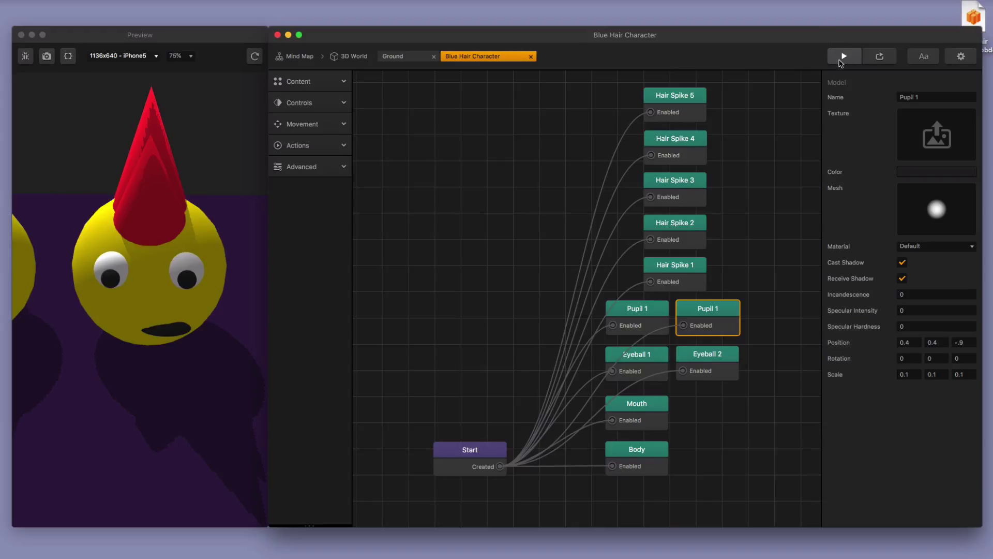
click(842, 56)
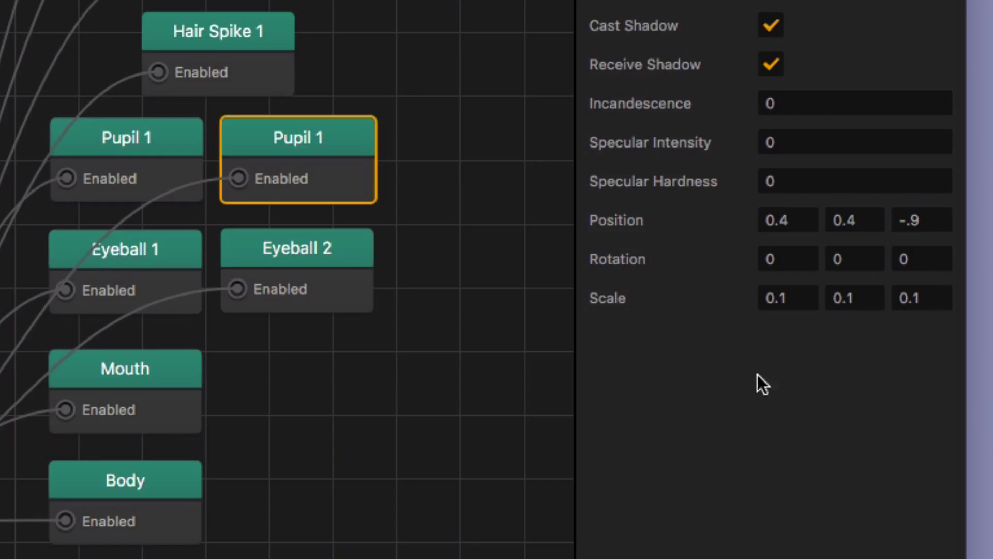
click(941, 222)
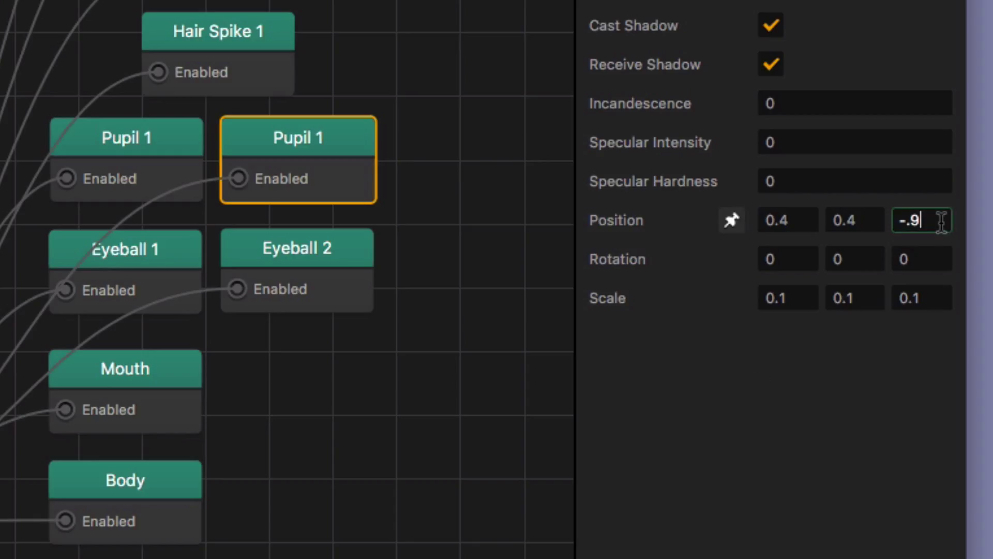
text(5)
key(Return)
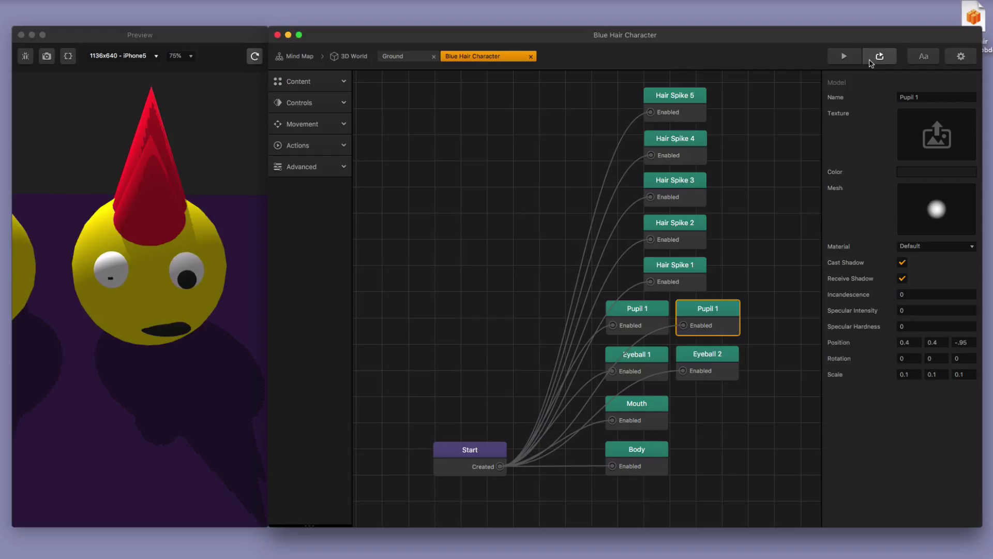
click(857, 57)
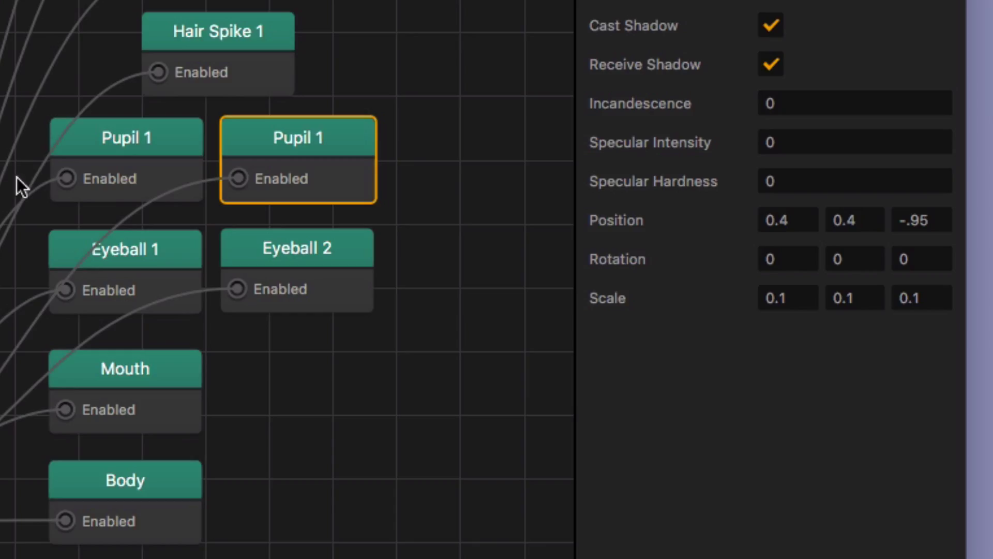
Give the left Pupil 1 the same -.95 Position Z and refresh the Preview
click(119, 160)
click(937, 220)
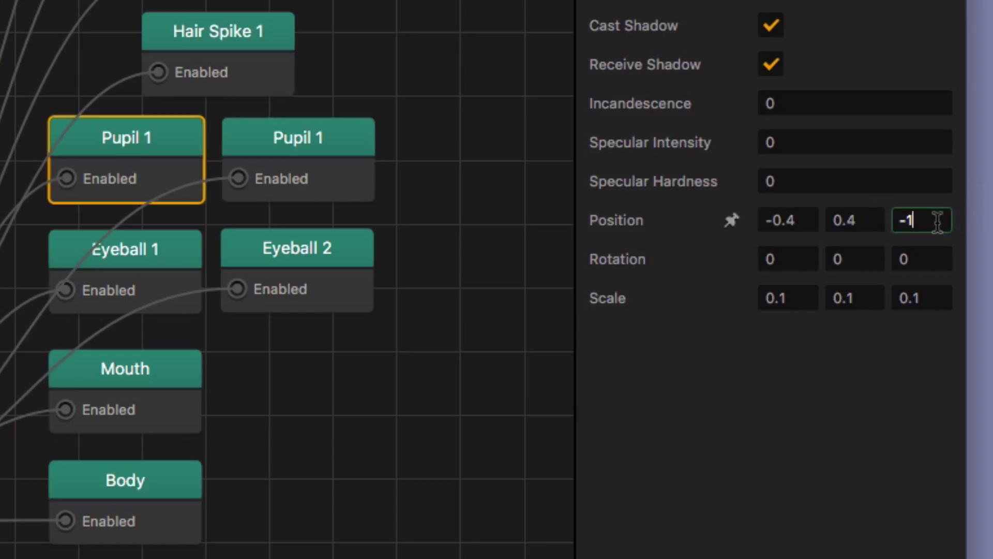
key(BackSpace)
text(.95)
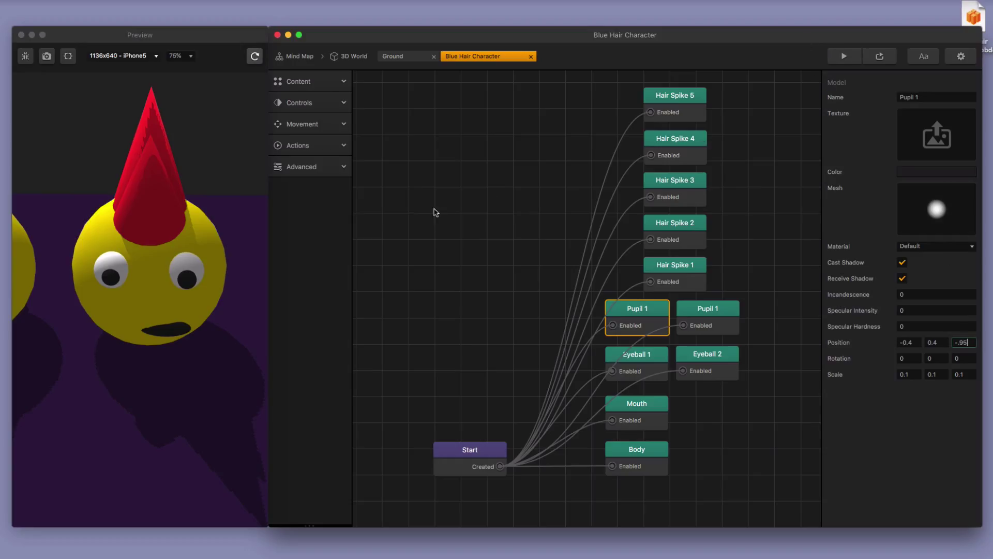
click(255, 56)
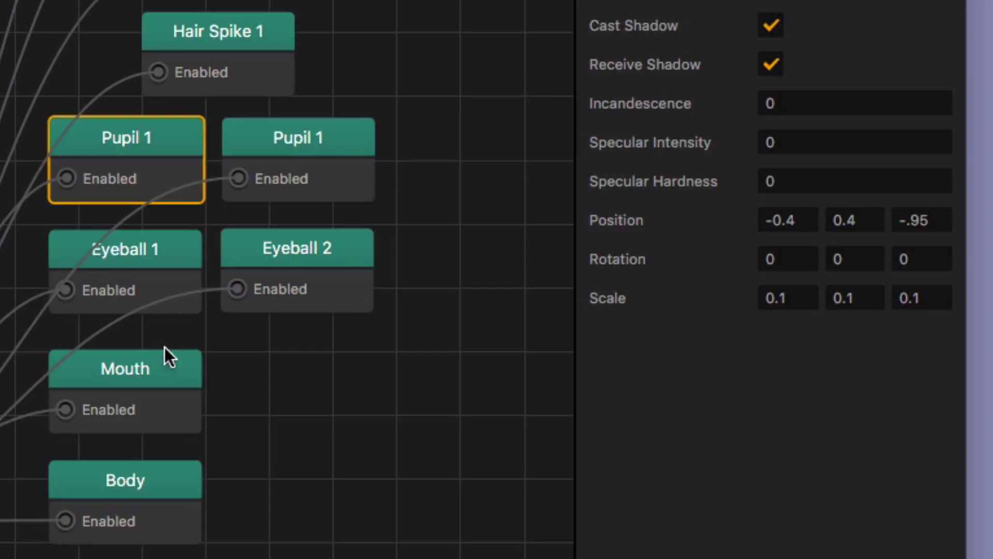
Select the Mouth and set its vertical and depth scale to 0.3
click(150, 385)
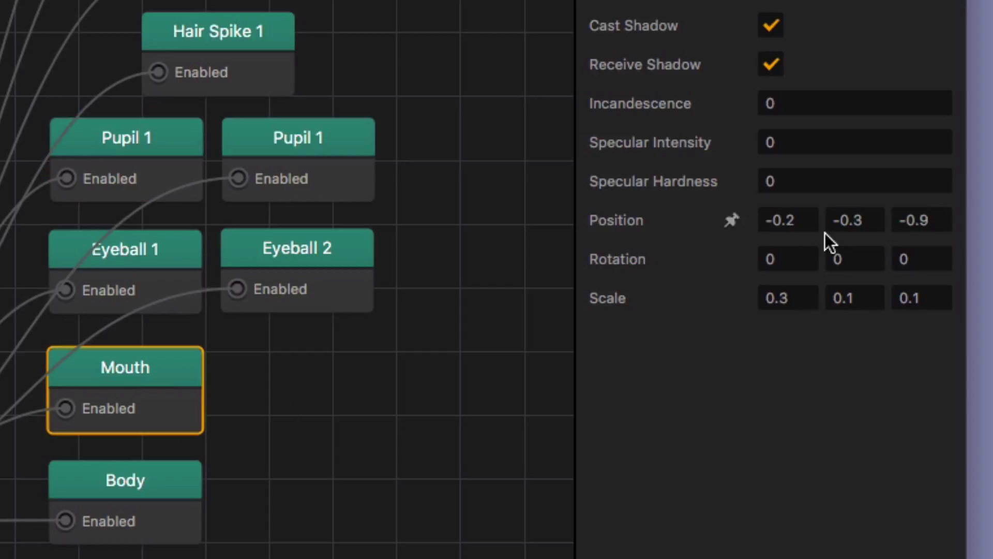
click(874, 298)
key(BackSpace)
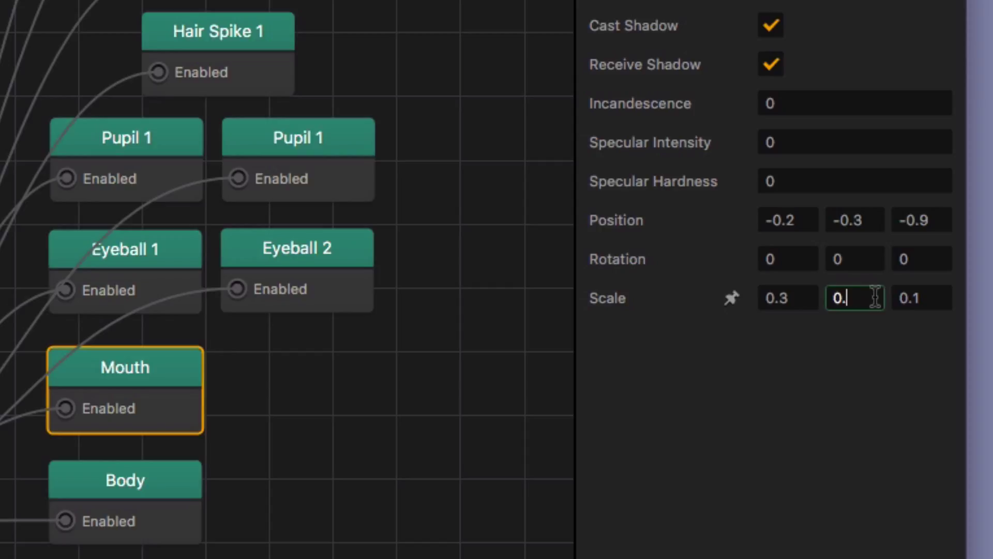
text(3)
key(Tab)
text(0.)
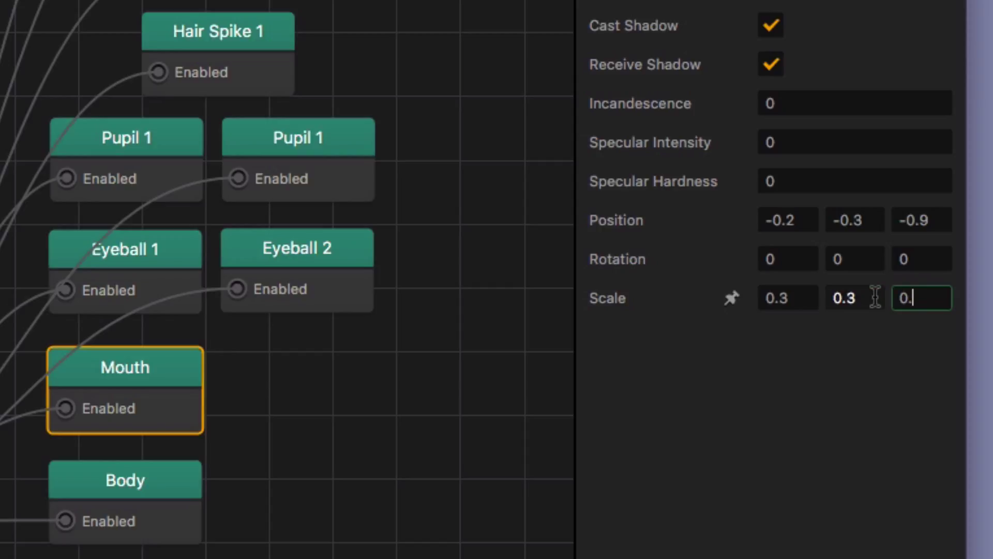
text(3)
key(Return)
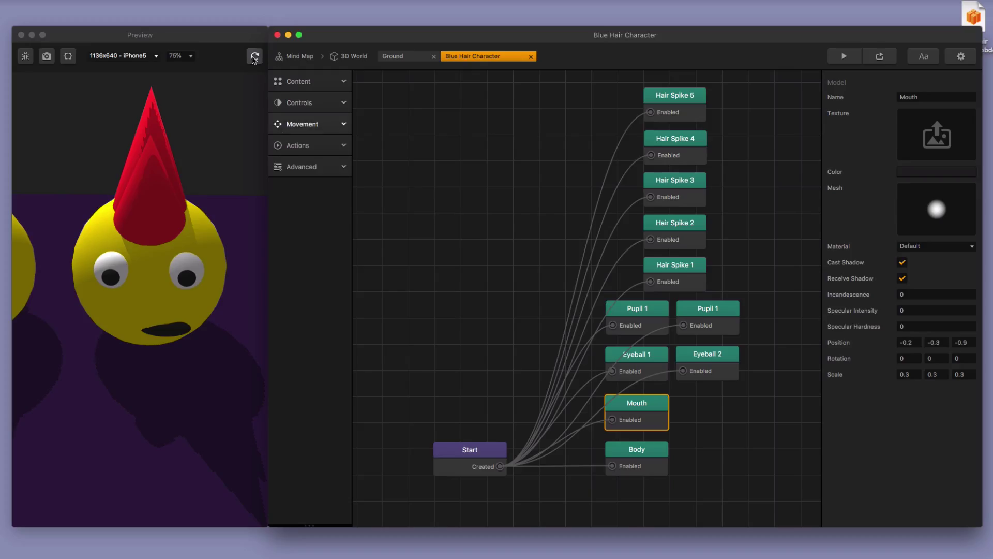
click(254, 57)
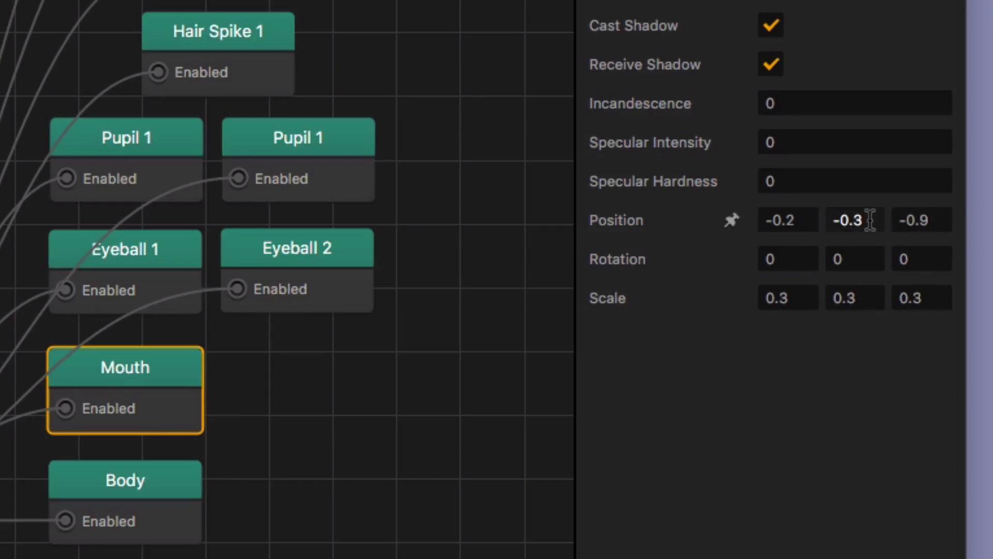
Centre the mouth horizontally by setting its Position X to 0
click(803, 220)
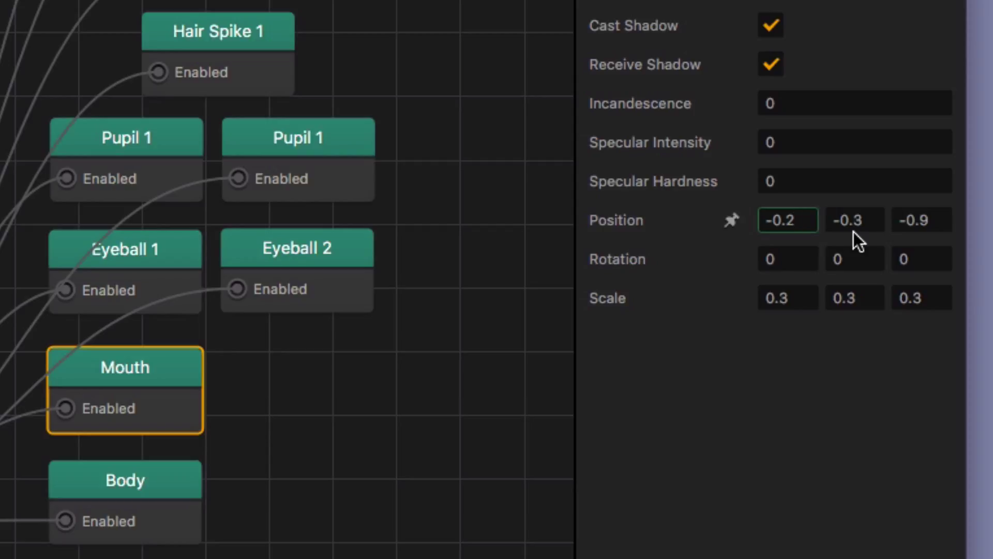
key(BackSpace)
key(BackSpace)
key(BackSpace)
key(BackSpace)
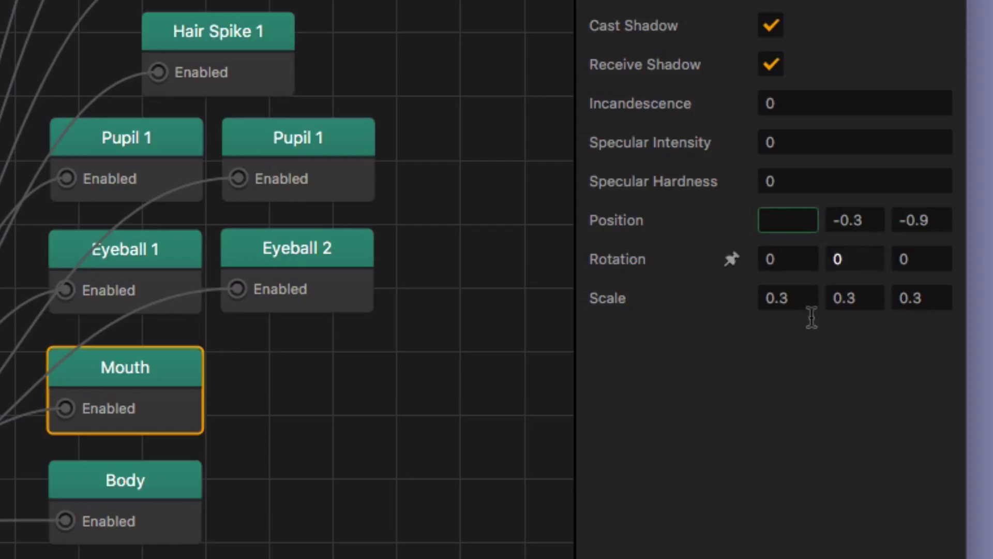
click(780, 316)
click(771, 222)
text(0)
click(788, 399)
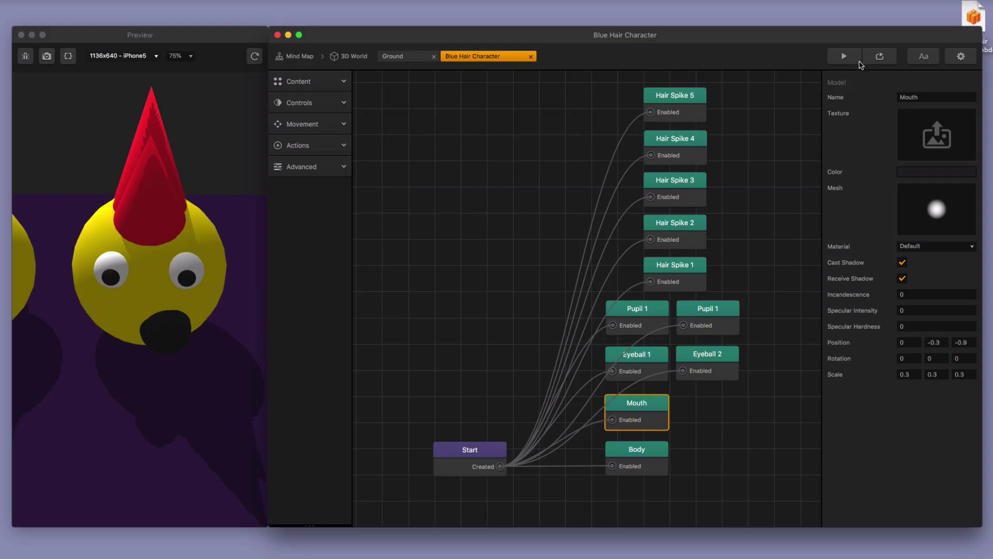
click(256, 57)
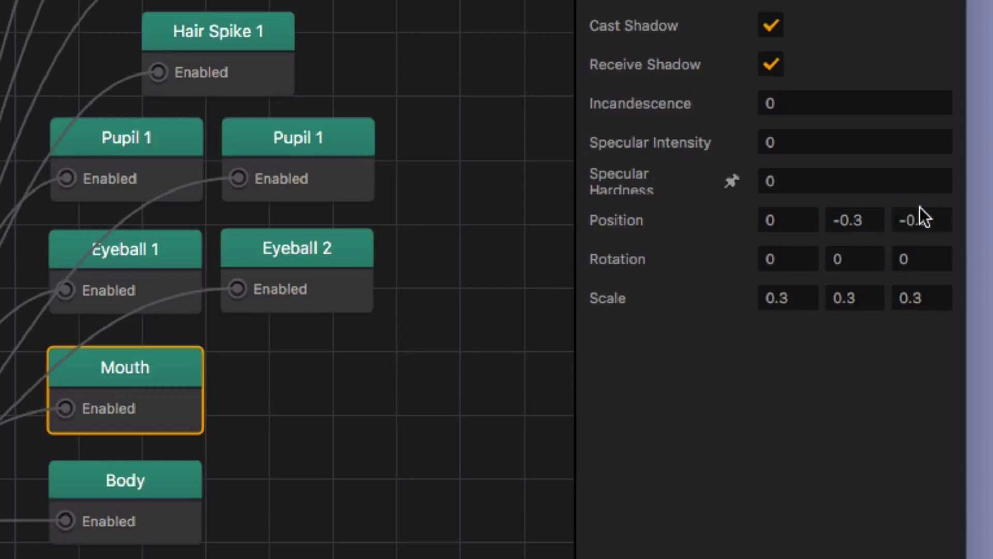
Fine-tune the mouth's Position Z depth toward -0.8, checking the Preview
click(931, 218)
key(BackSpace)
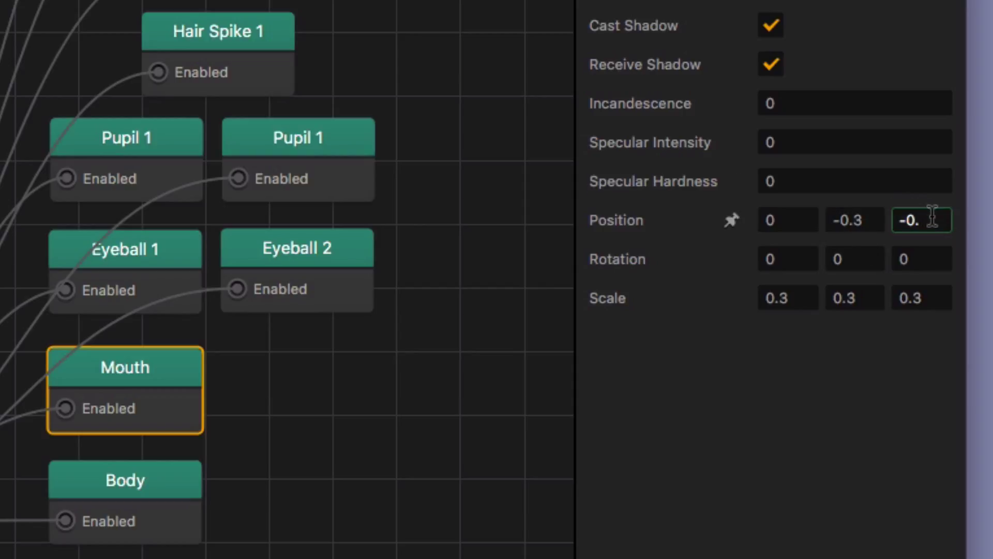
text(8)
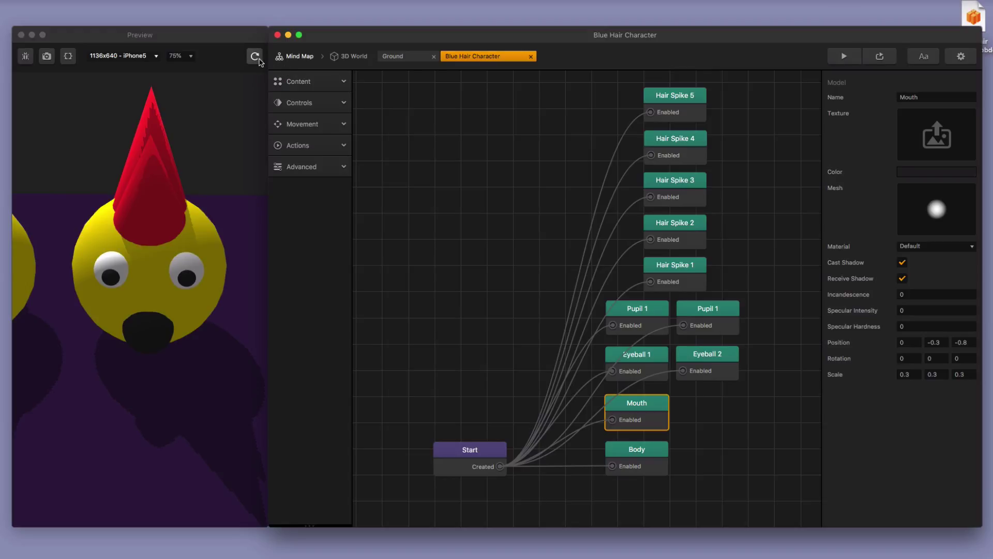
click(259, 59)
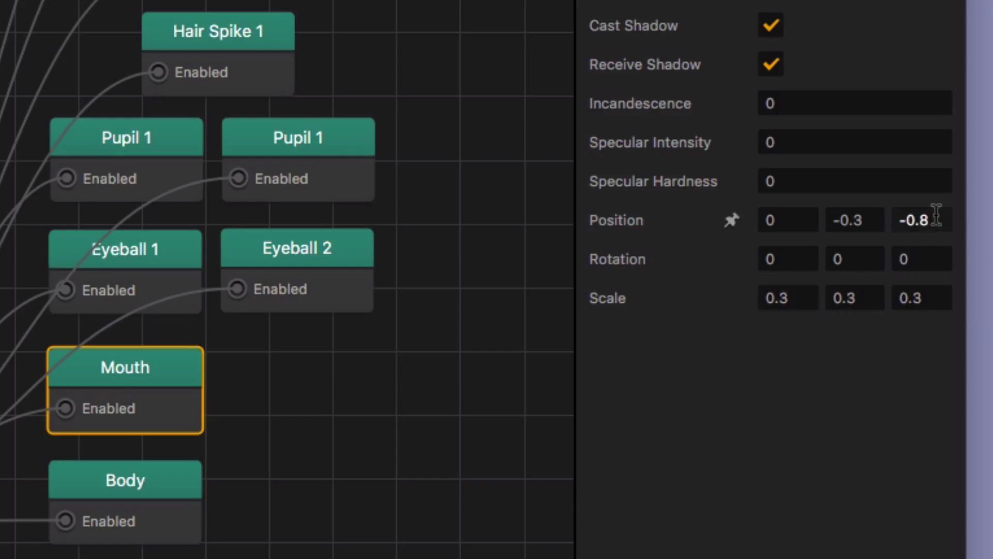
click(936, 215)
key(BackSpace)
text(7)
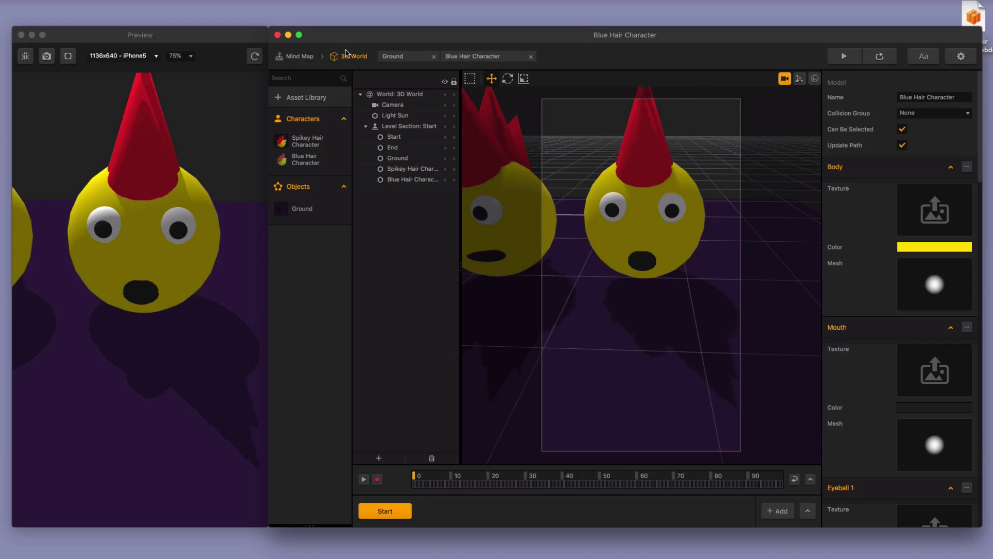
Flatten the mouth by setting its vertical scale to 0.2
double_click(311, 157)
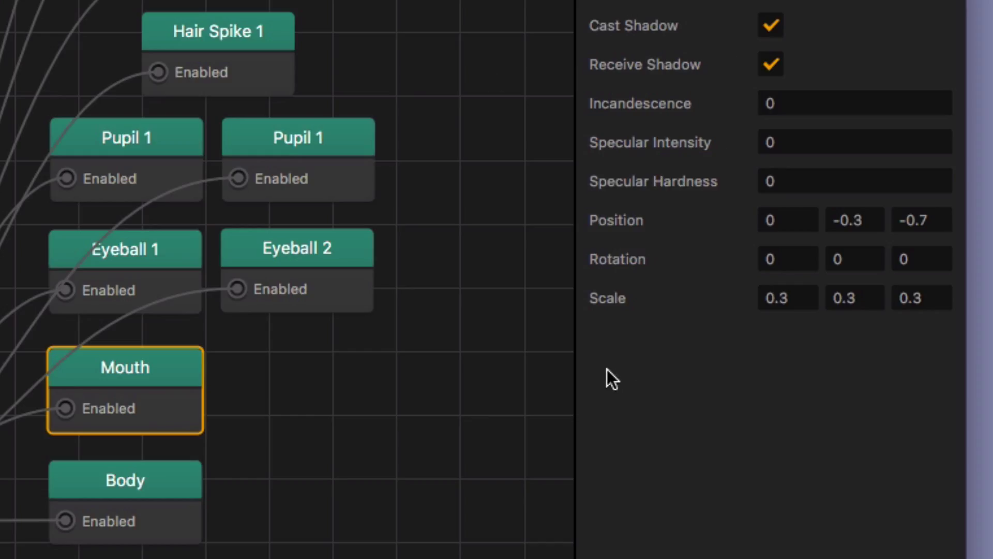
click(869, 305)
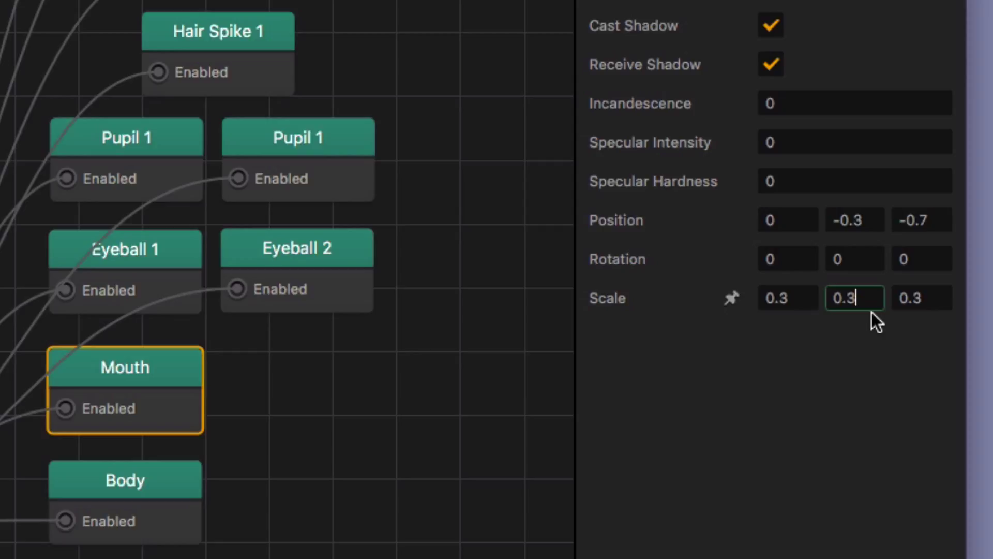
text(2)
key(Return)
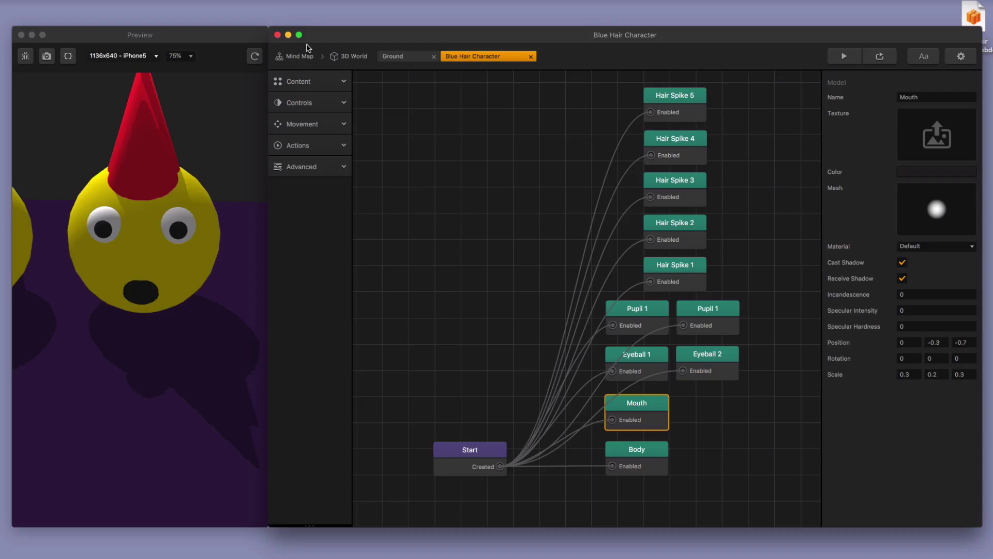
click(258, 60)
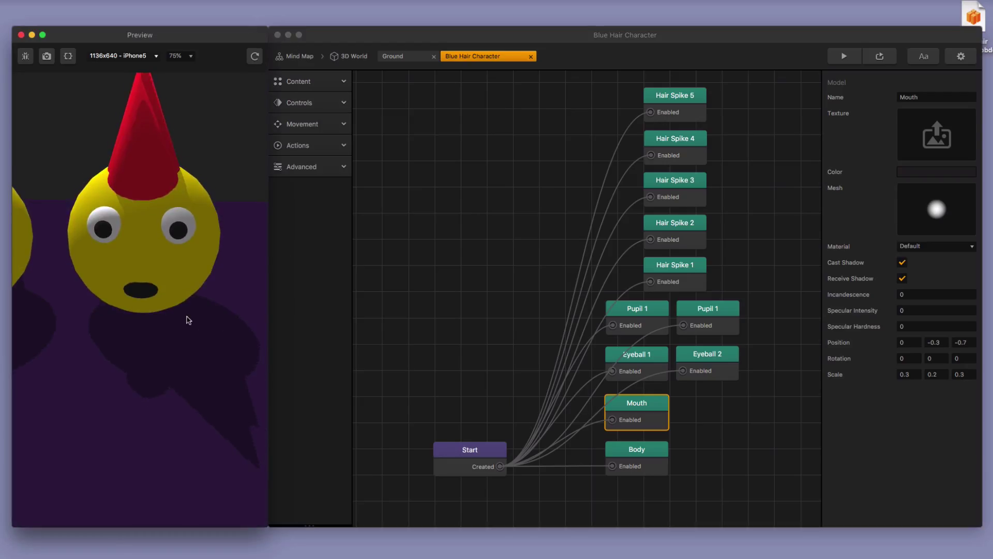
Set the mouth's width scale to 0.4 and refresh the Preview
click(340, 59)
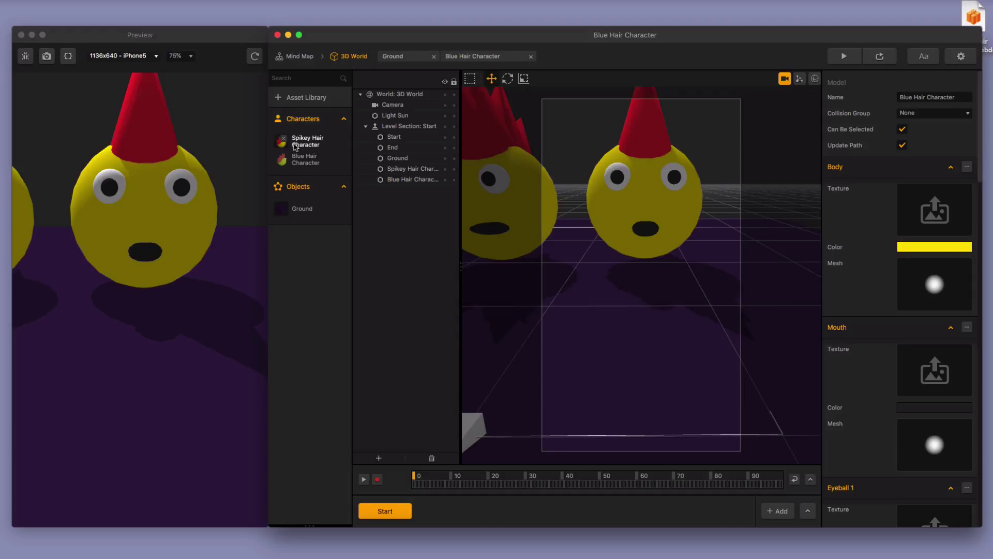
double_click(303, 164)
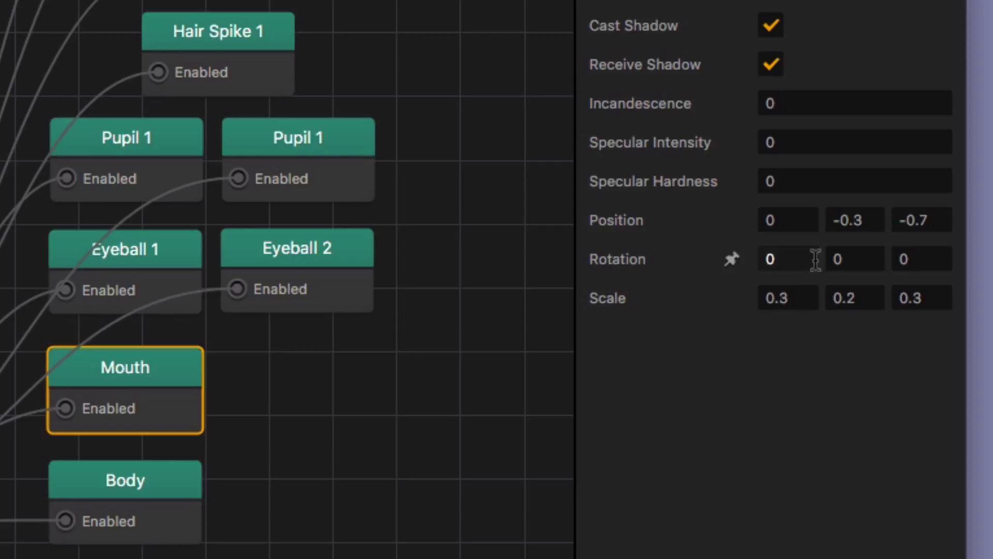
key(BackSpace)
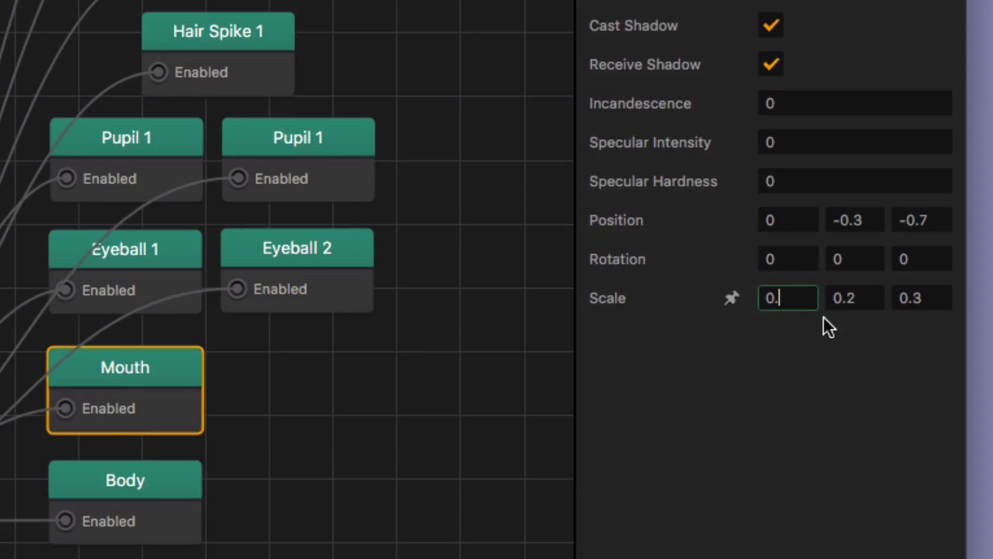
text(4)
key(Return)
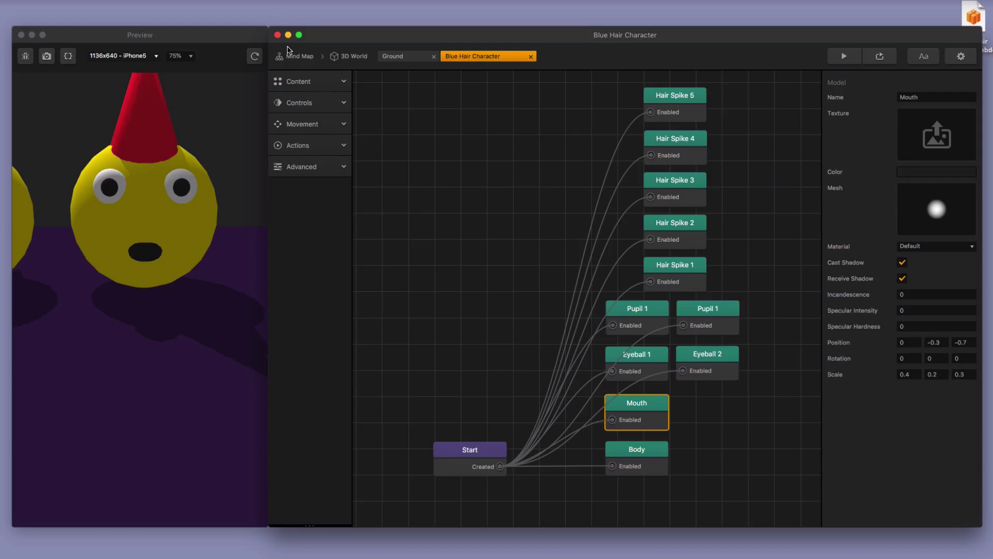
click(256, 58)
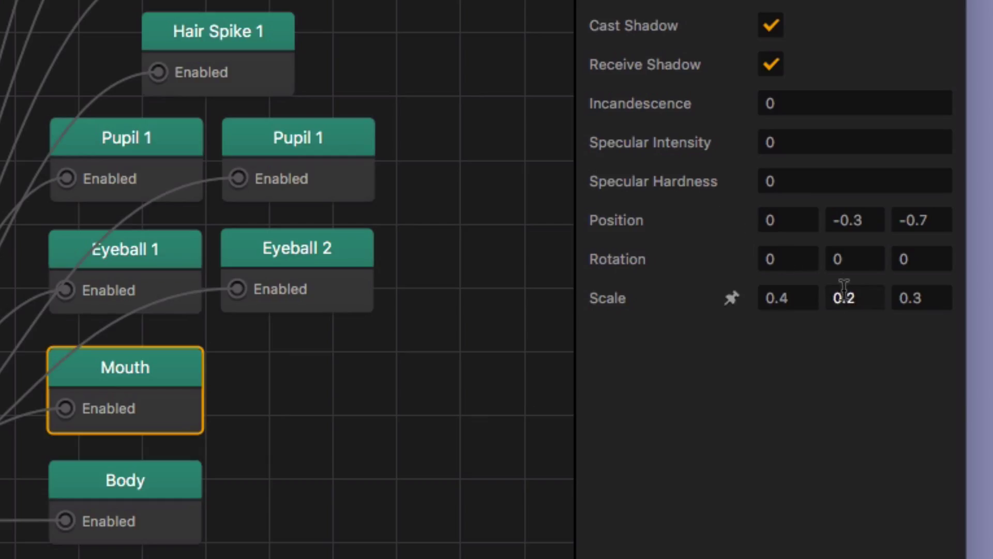
Duplicate the Mouth part to create a second copy
click(806, 305)
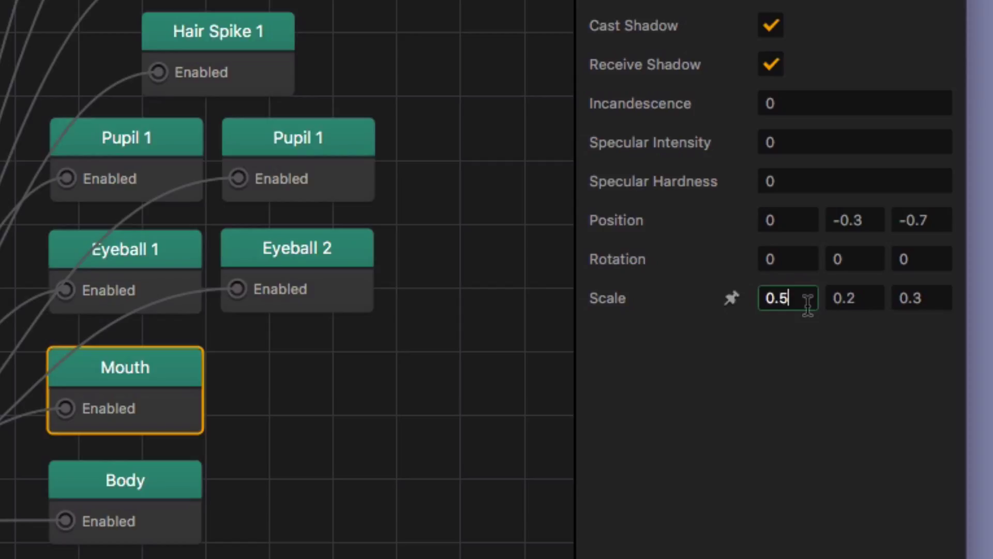
click(931, 220)
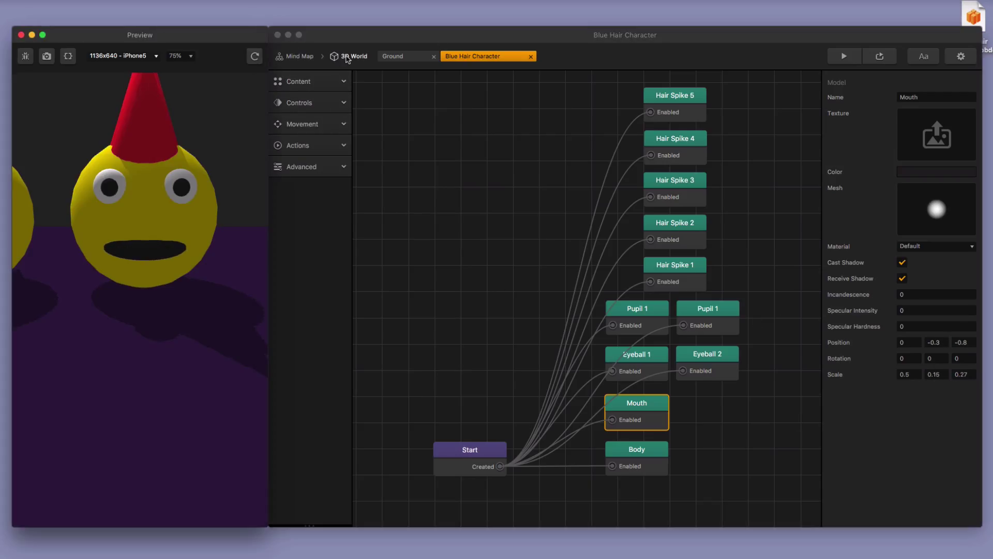
click(818, 427)
key(super+d)
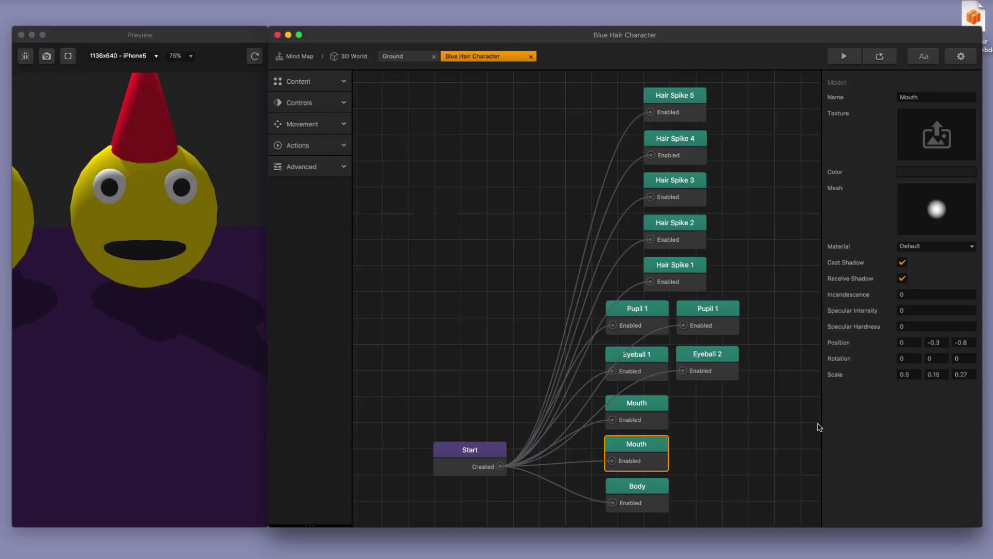
Colour the mouth copy pink and adjust its position and rotation so it pokes out as a tongue
click(936, 172)
click(897, 417)
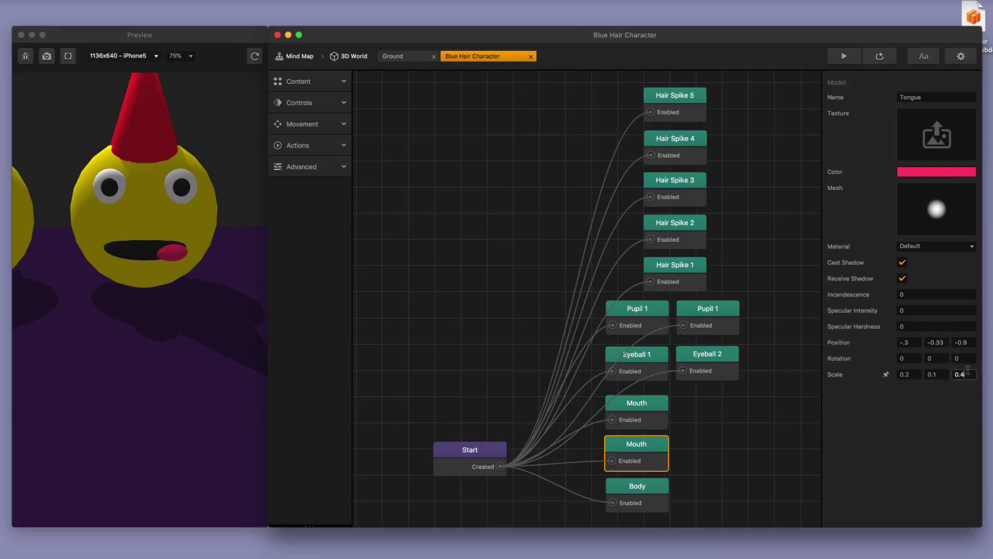
click(971, 358)
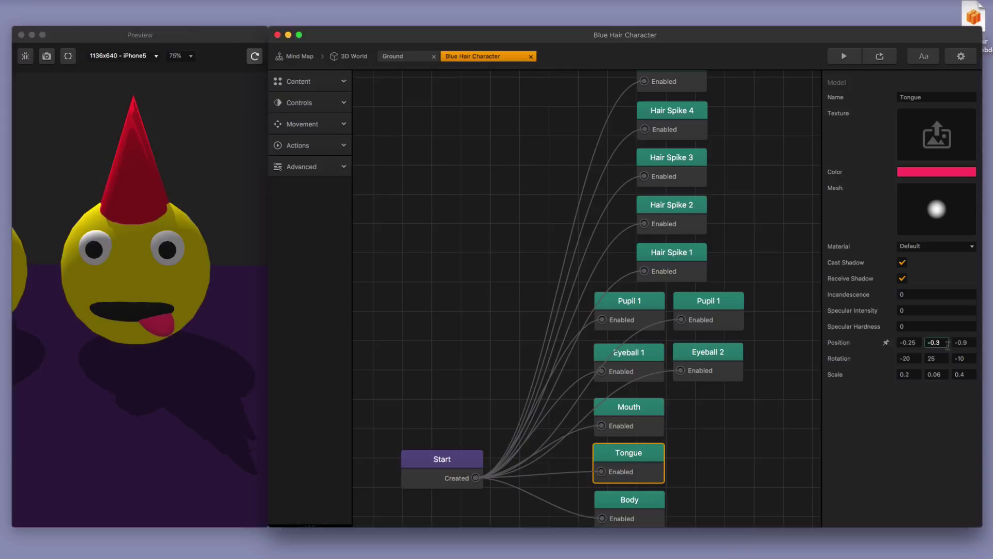
click(255, 56)
click(915, 342)
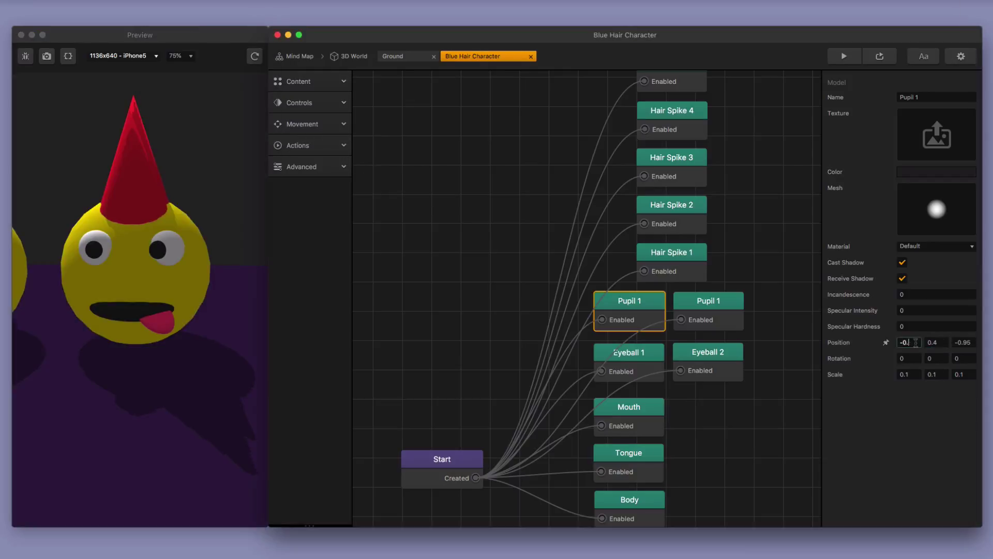
Edit the pupil's horizontal position, return to the 3D World scene, and refresh the Preview
key(BackSpace)
key(BackSpace)
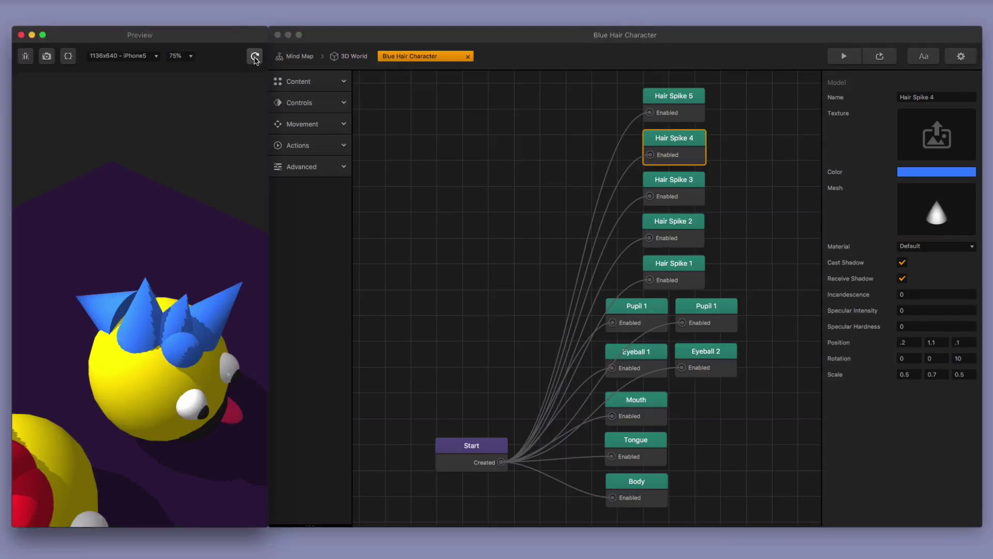
click(354, 56)
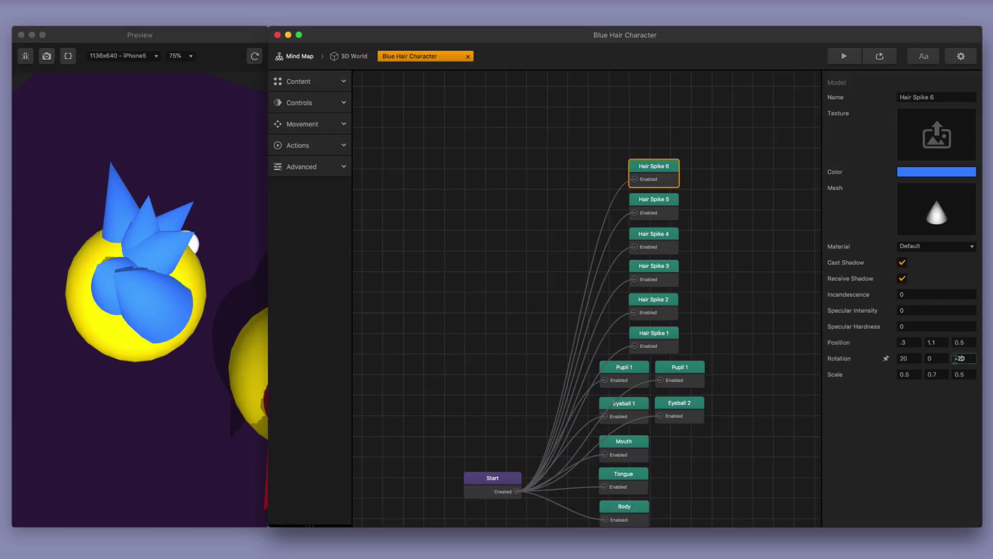
click(350, 56)
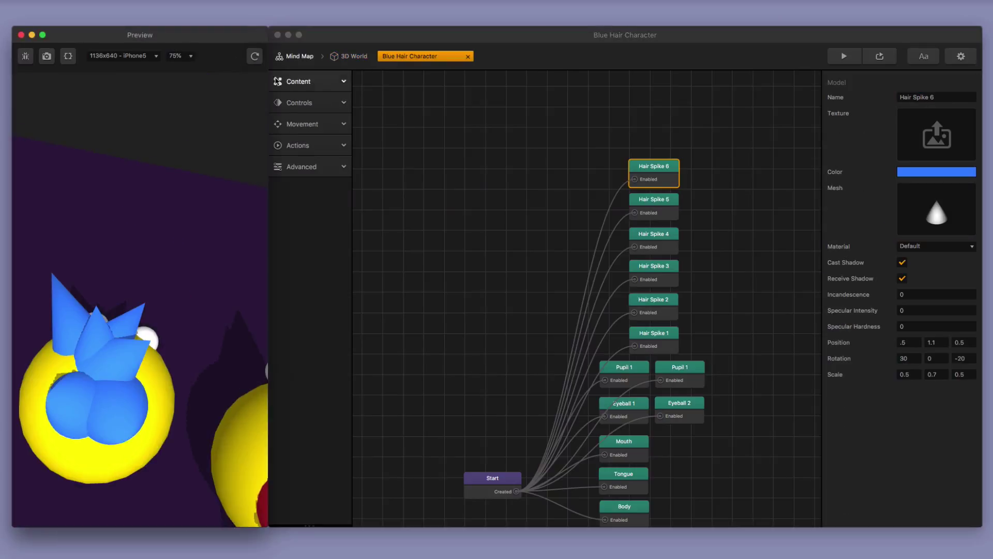
click(255, 57)
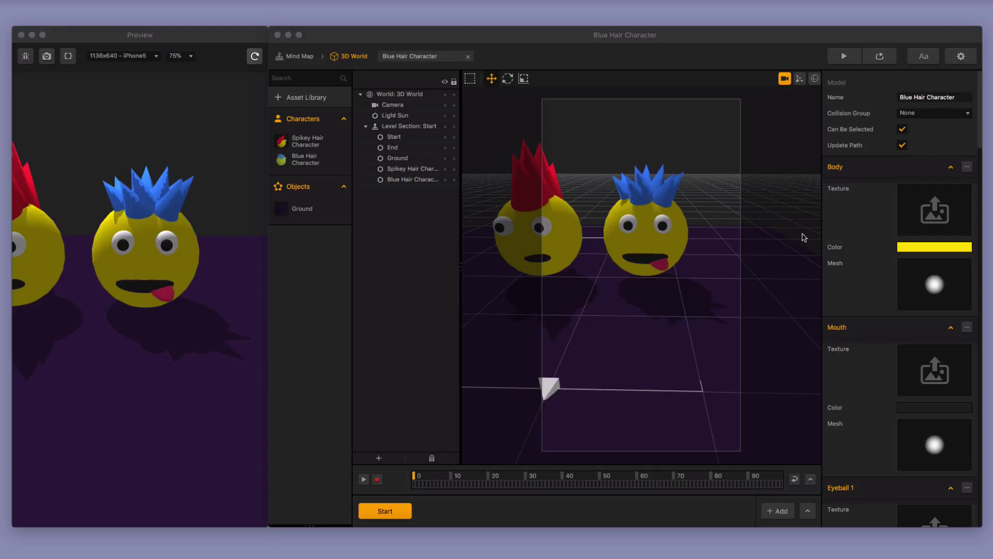
Switch to free perspective view and choose Export Asset for Blue Hair Character
click(784, 80)
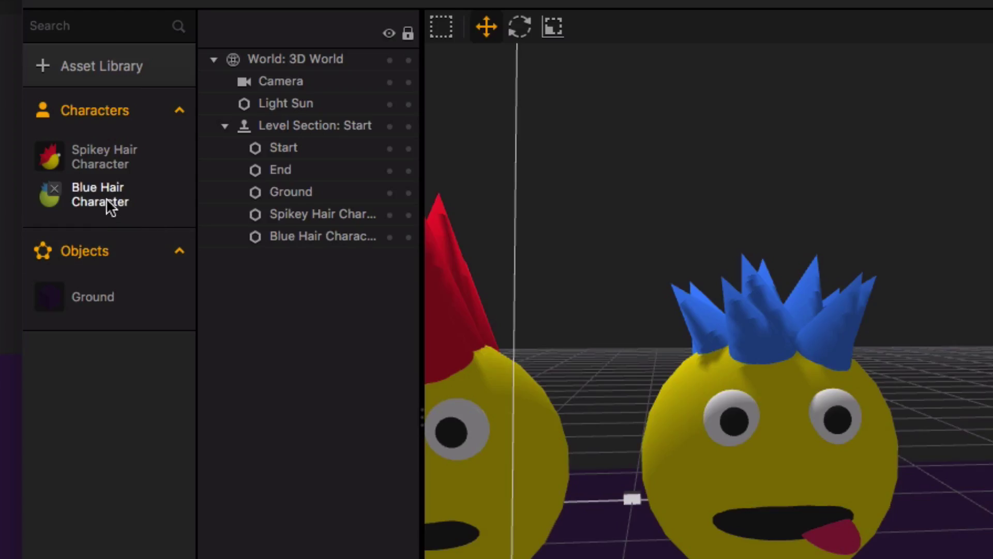
right_click(102, 196)
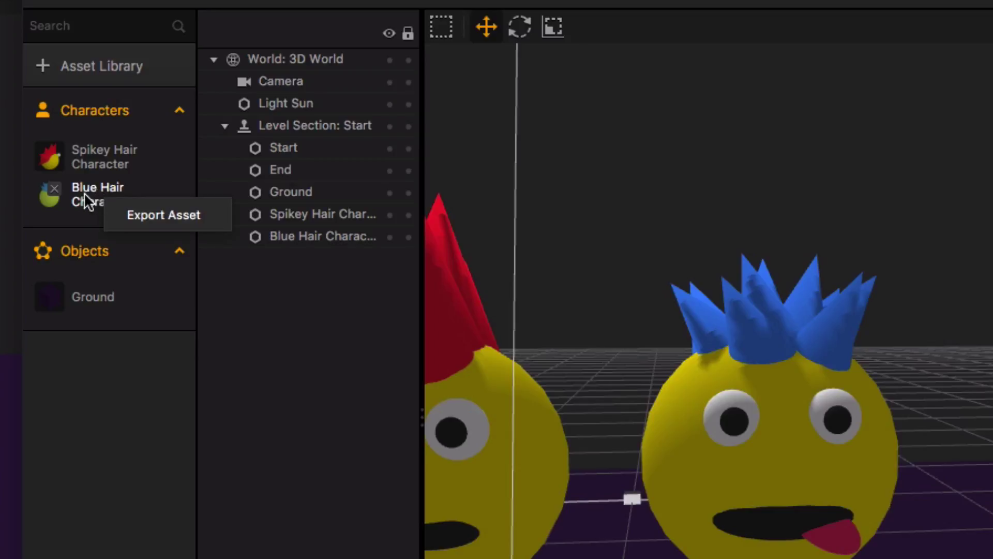
click(180, 219)
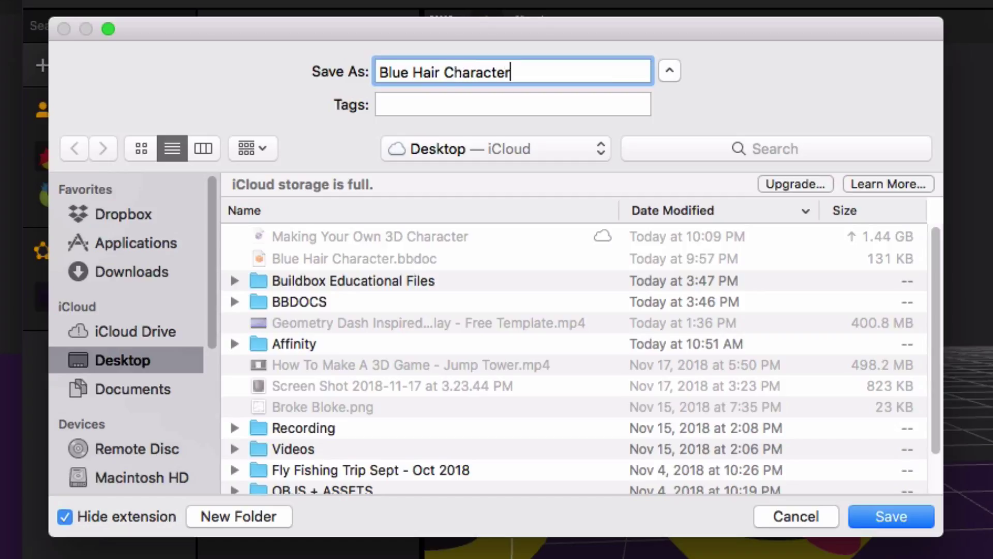
Save the exported Blue Hair Character asset to the Desktop
click(879, 517)
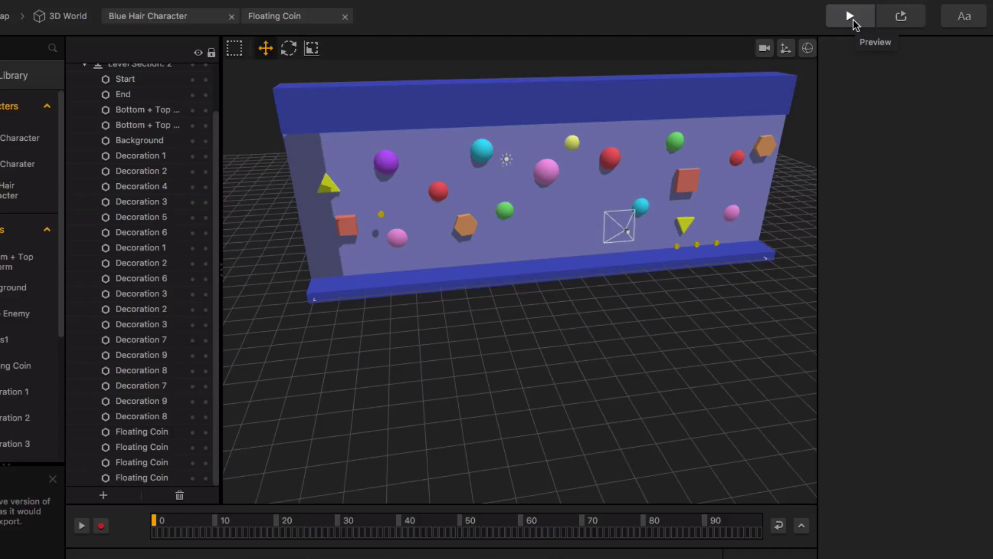
Playtest the level, jumping repeatedly with Space to move along and collect coins
click(851, 17)
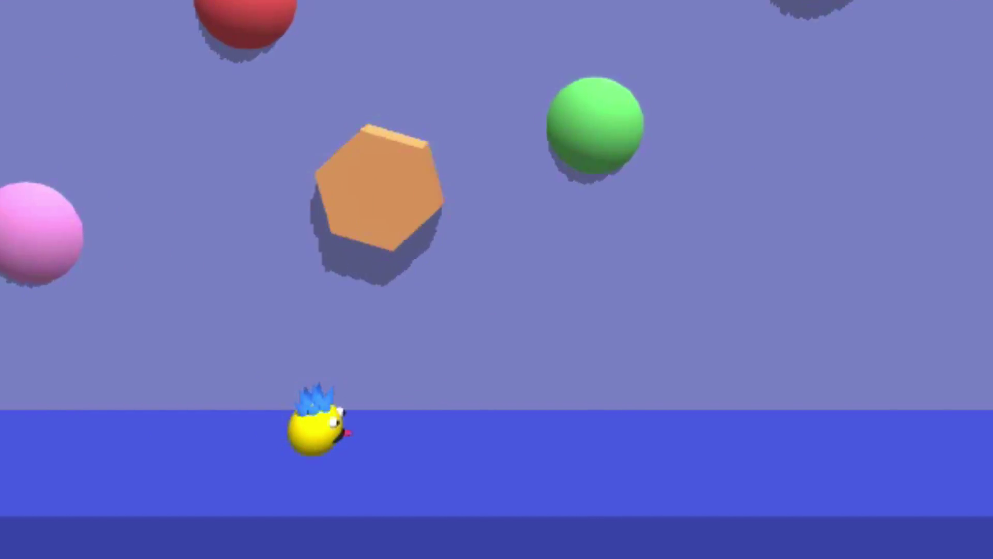
key(space)
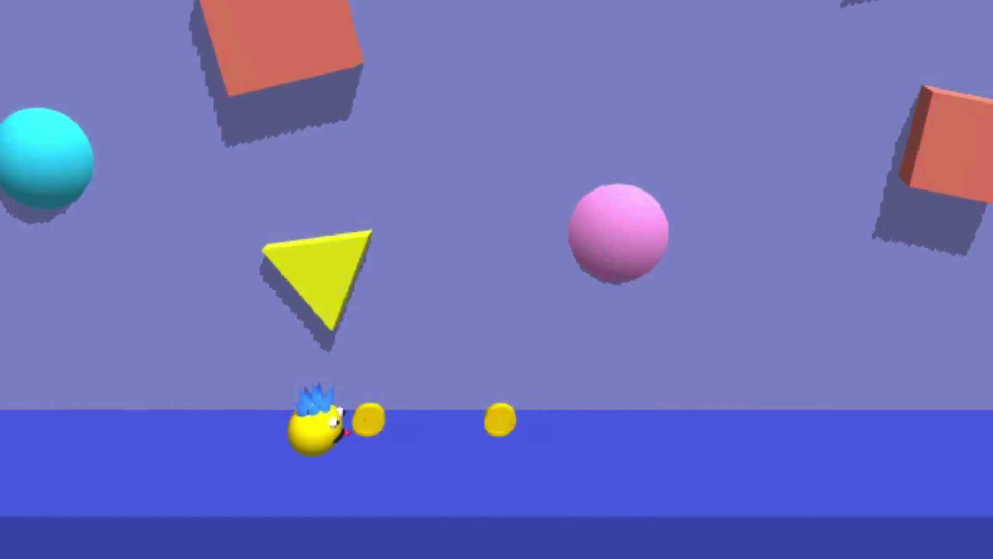
key(space)
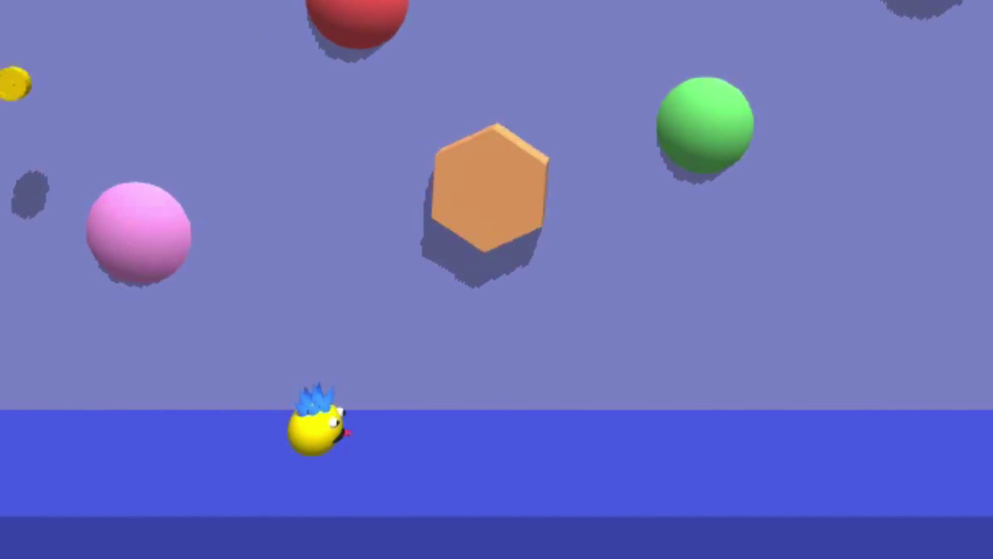
key(space)
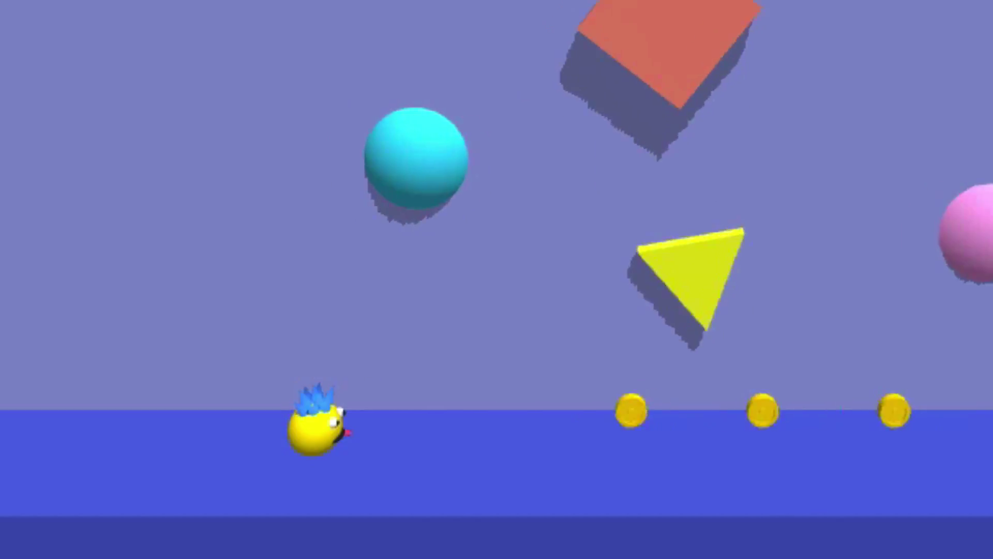
key(space)
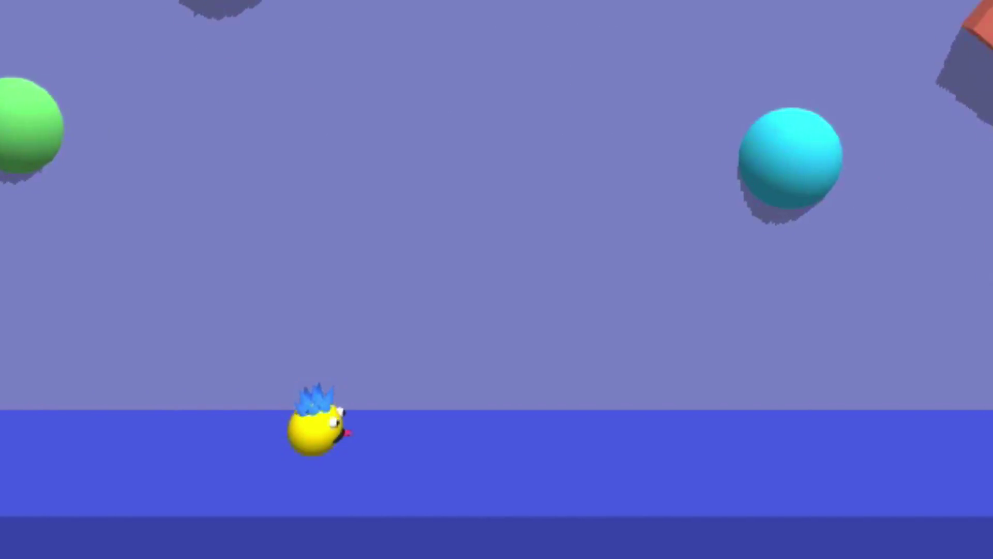
key(space)
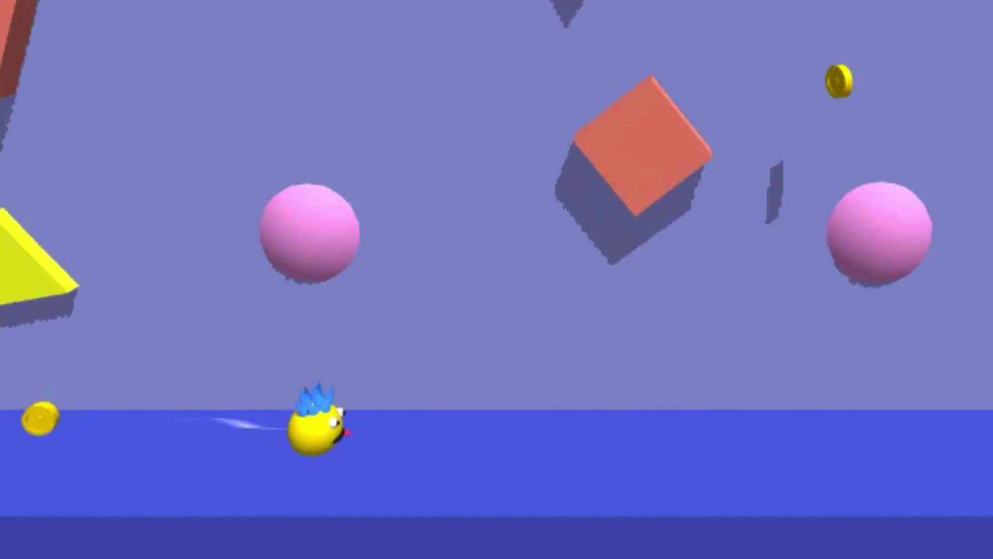
key(space)
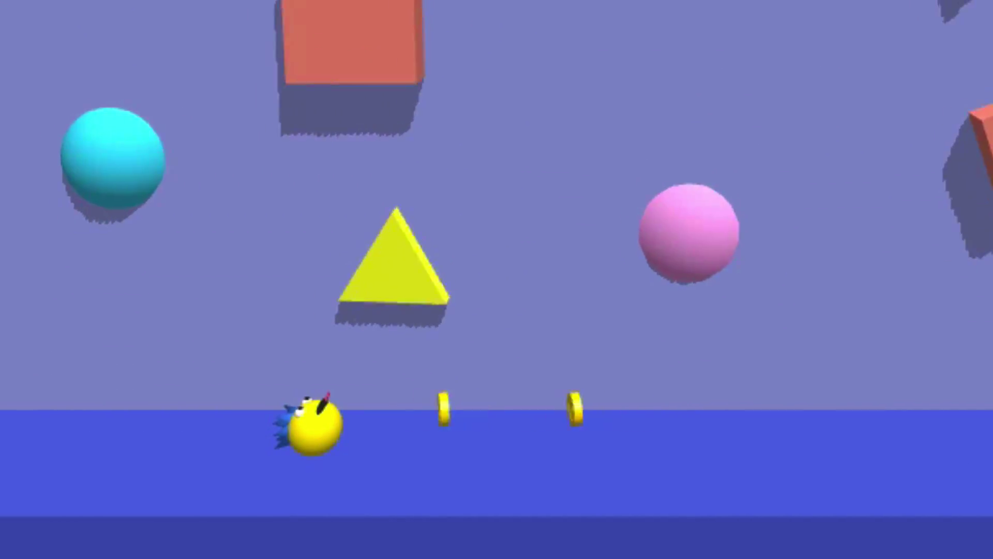
key(space)
key(space)
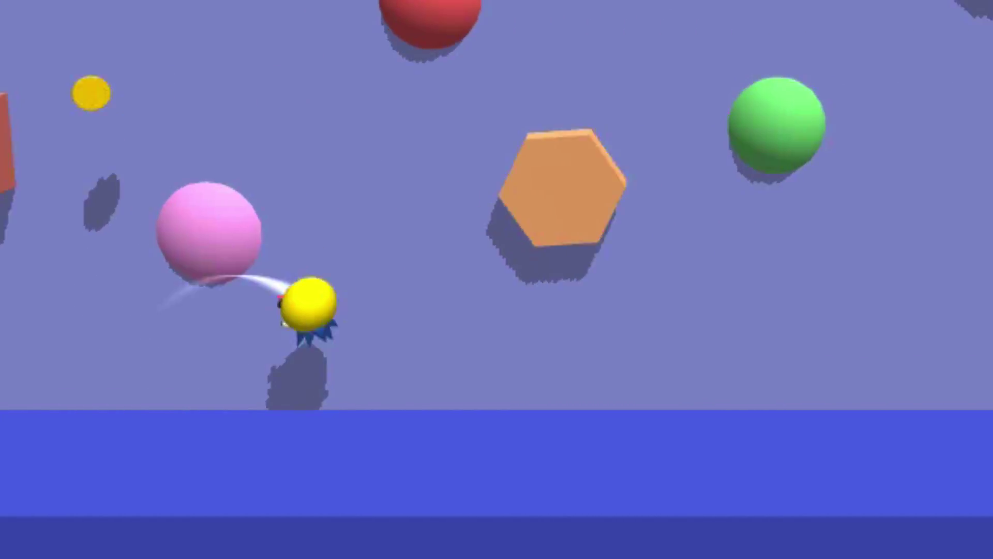
key(space)
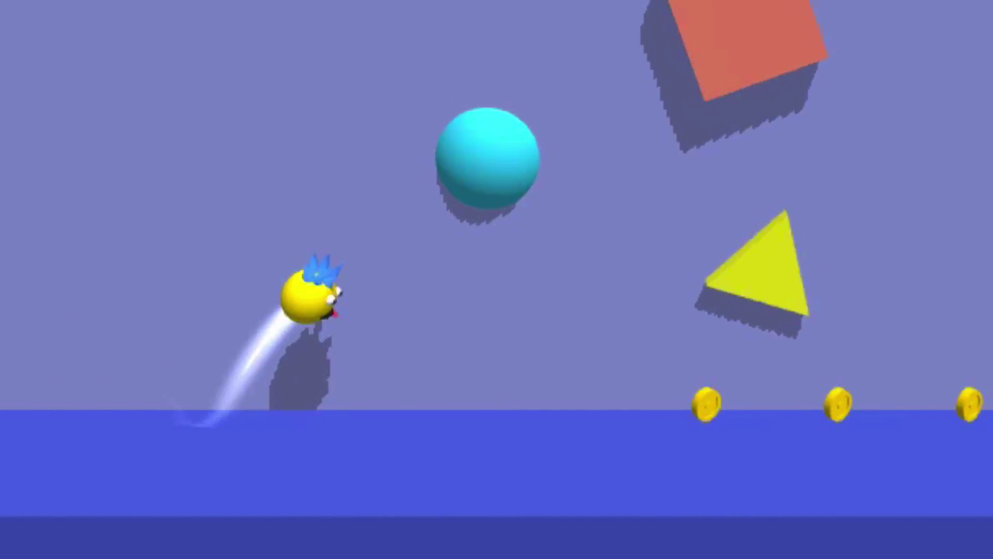